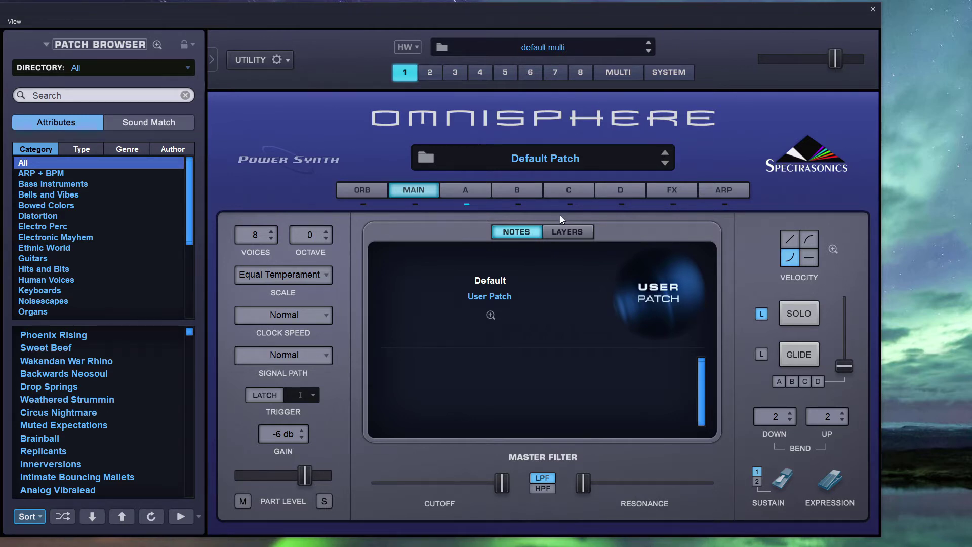
Step: Enable the filter on layer A and load the Rich and Moogie2 lowpass preset
click(481, 194)
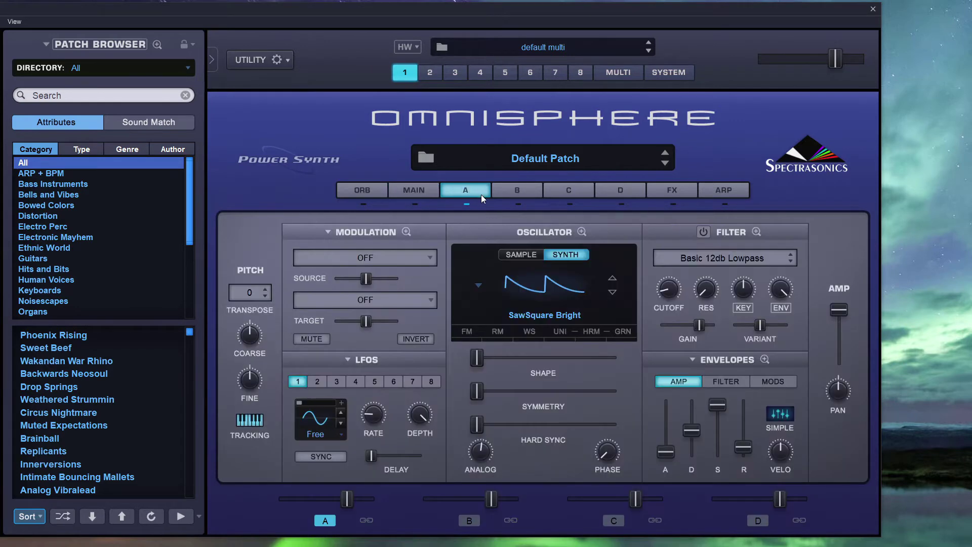
click(703, 232)
click(713, 254)
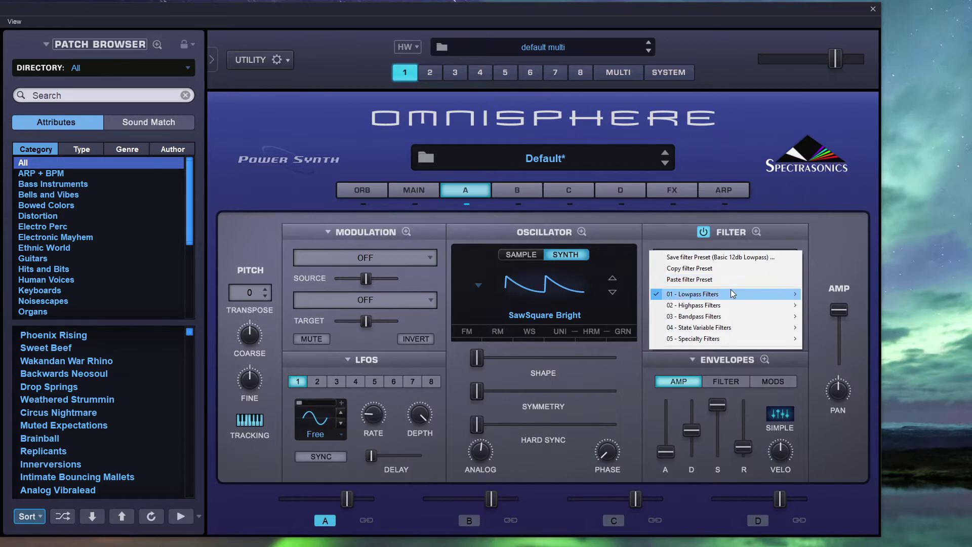
mouse_move(735, 294)
click(923, 293)
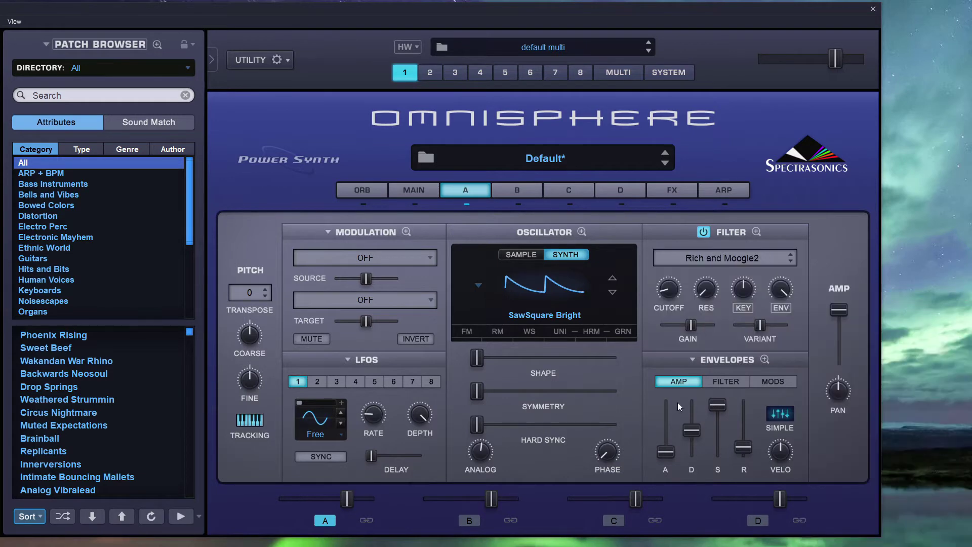
Step: Adjust the filter envelope's decay and the filter resonance on layer A
click(714, 387)
mouse_move(694, 431)
mouse_down()
mouse_move(716, 444)
mouse_move(698, 432)
mouse_up()
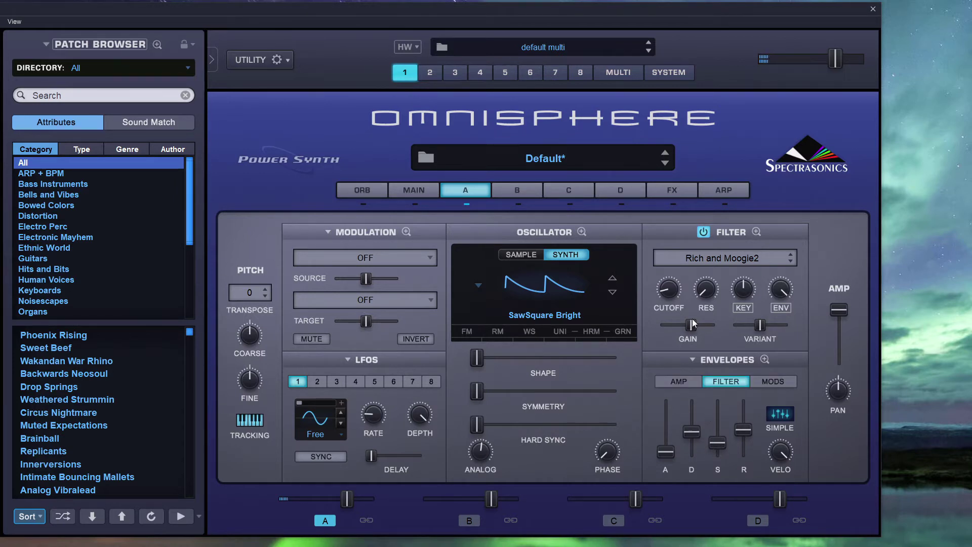
drag(711, 291, 669, 290)
Step: Open layer A's Harmonia settings and set voice 1's transpose to +12
click(592, 333)
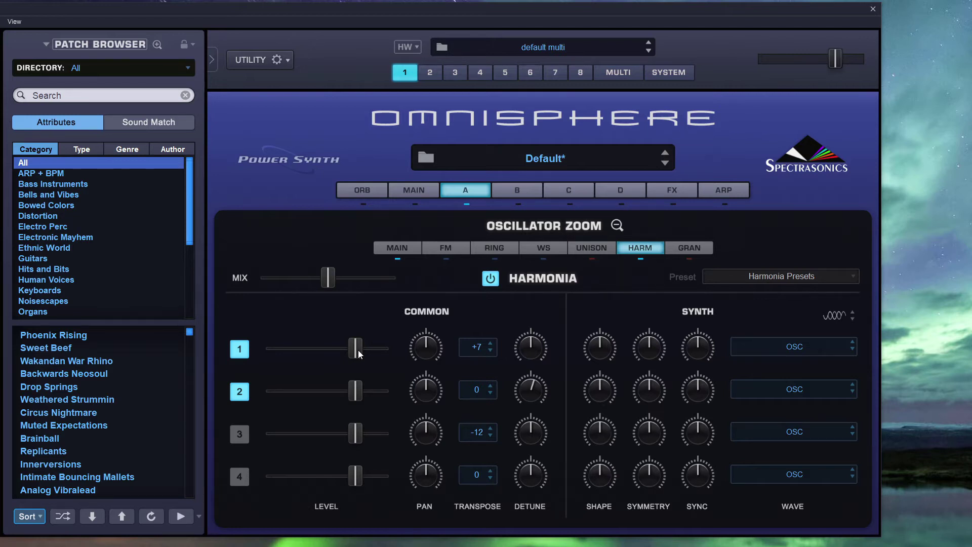
click(472, 351)
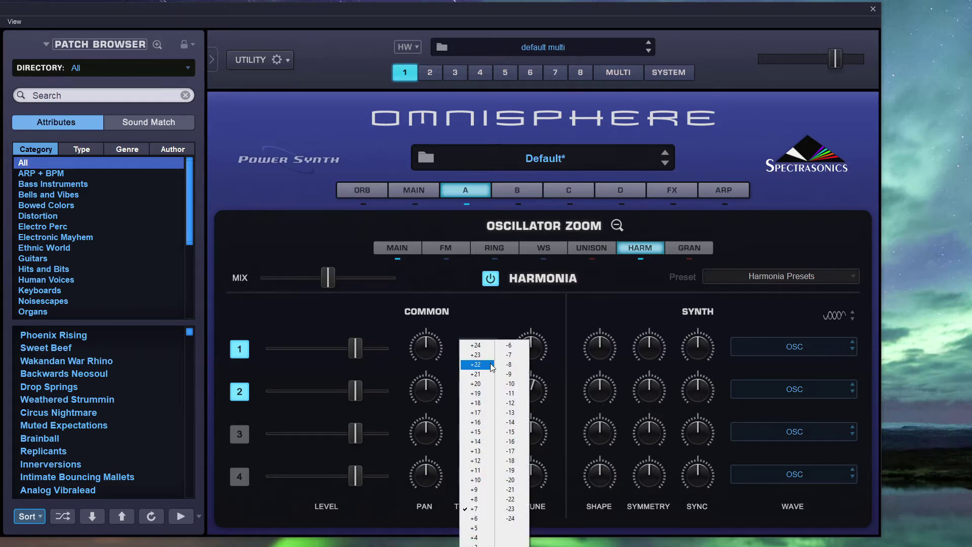
click(484, 464)
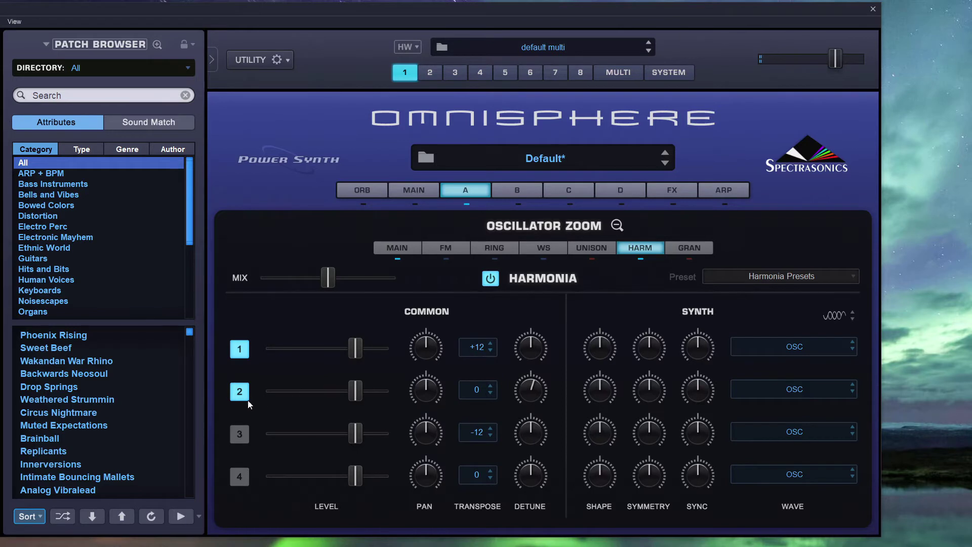
Step: Raise Harmonia voice 1's level slightly and set voice 2's transpose to -24
mouse_move(355, 349)
mouse_down()
mouse_move(269, 353)
mouse_move(359, 349)
mouse_up()
click(249, 393)
click(477, 390)
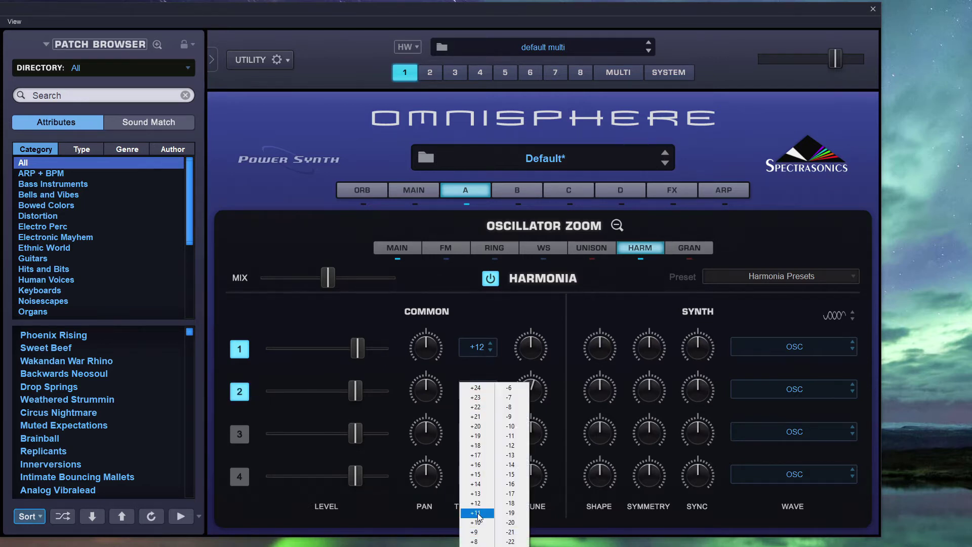
click(510, 546)
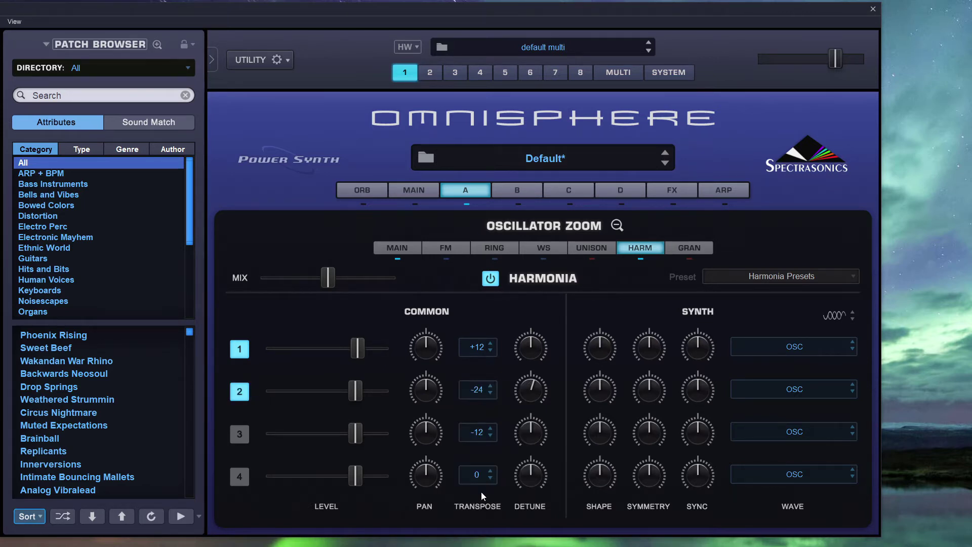
Step: Pan Harmonia voices 1 and 2 in opposite directions and adjust voice 1's level
drag(441, 393, 421, 451)
drag(430, 348, 447, 230)
drag(362, 354, 360, 383)
Step: Set Harmonia voice 1's transpose to +7 and try +24 and -12 for voice 2
click(481, 351)
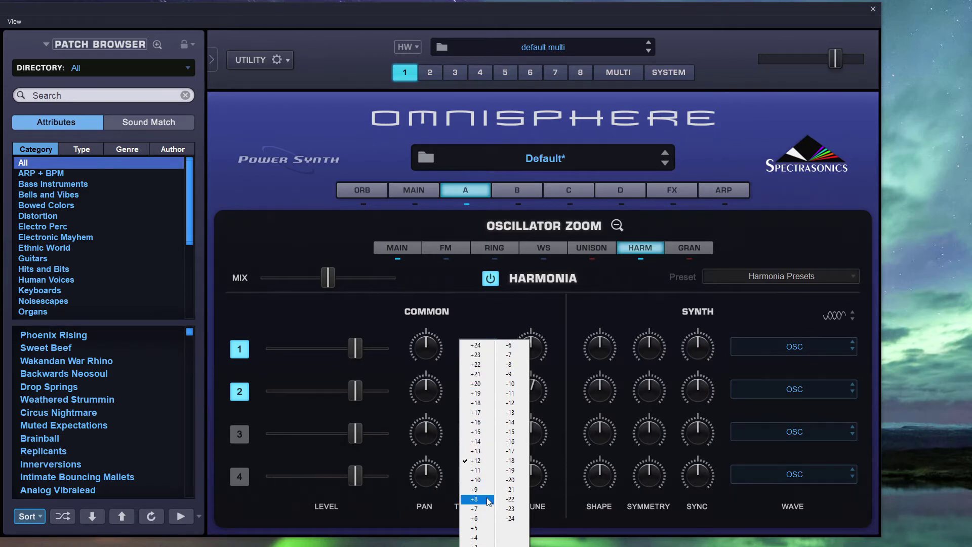
click(475, 509)
click(476, 391)
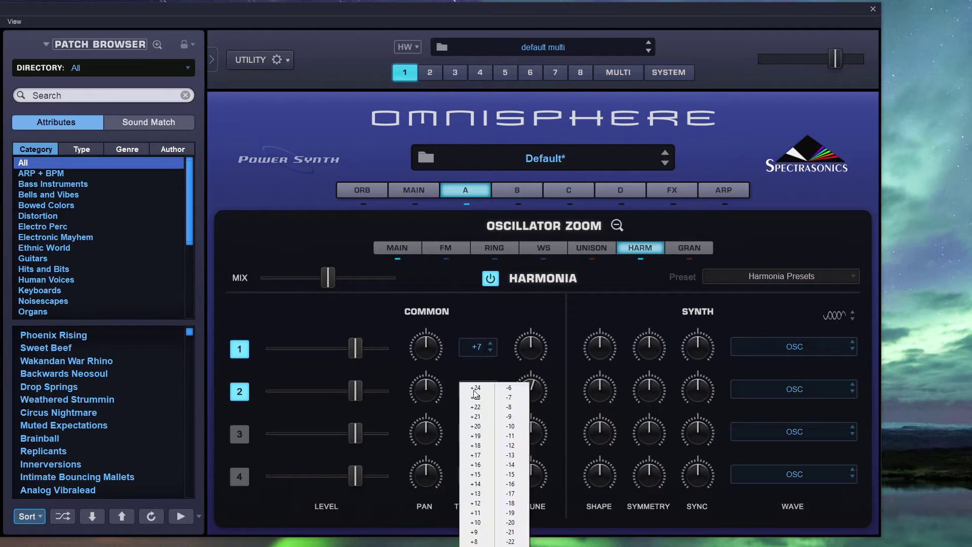
click(475, 389)
click(471, 392)
click(511, 445)
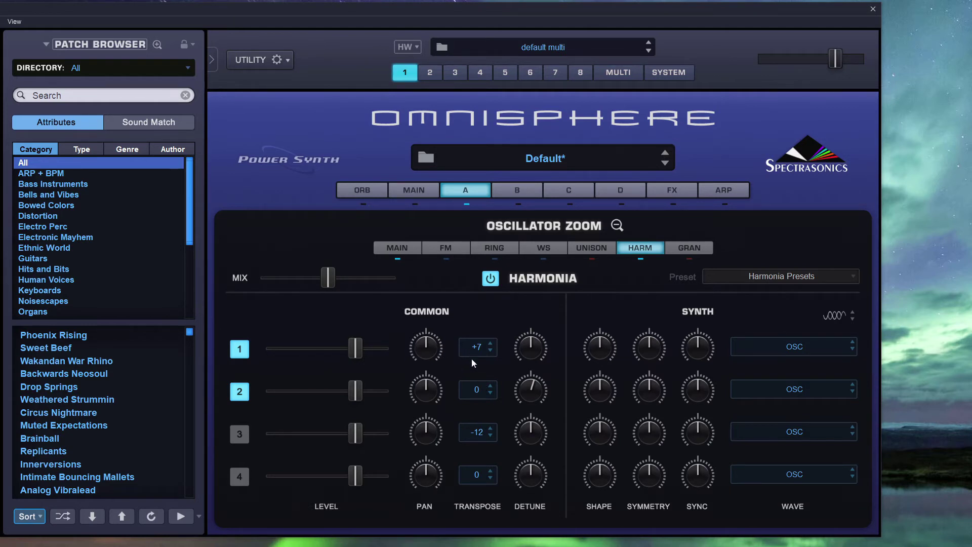
Step: Set the Harmonia transpose to -12 for voice 1 and -24 for voice 2
click(473, 187)
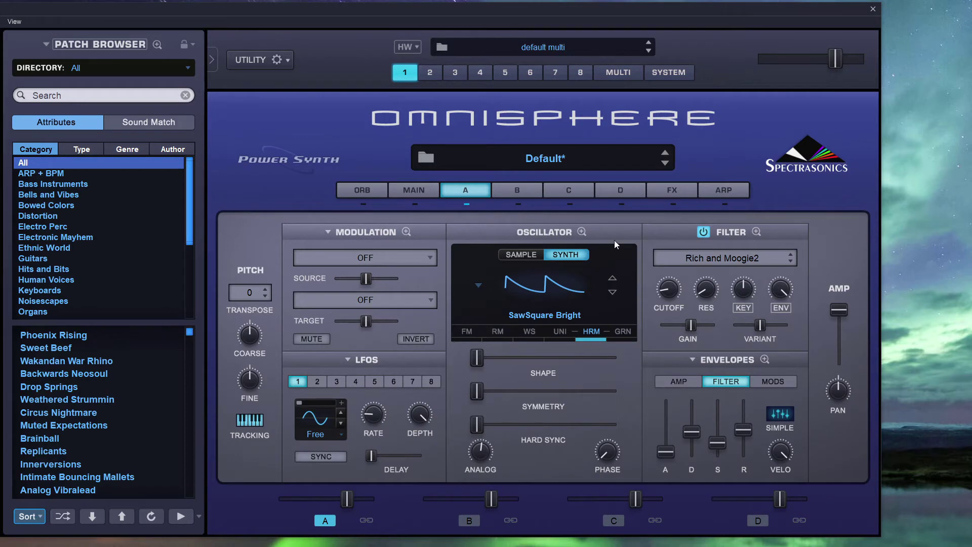
click(589, 331)
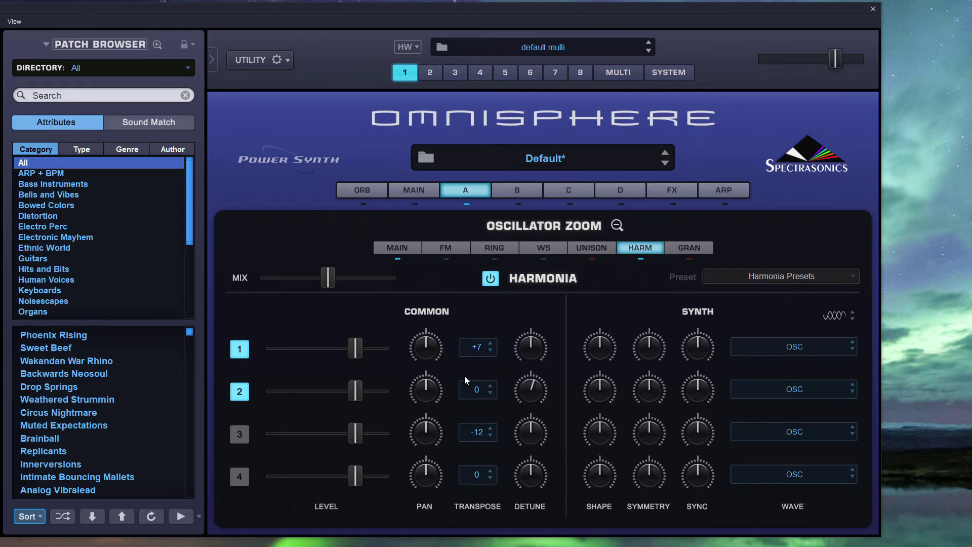
click(475, 349)
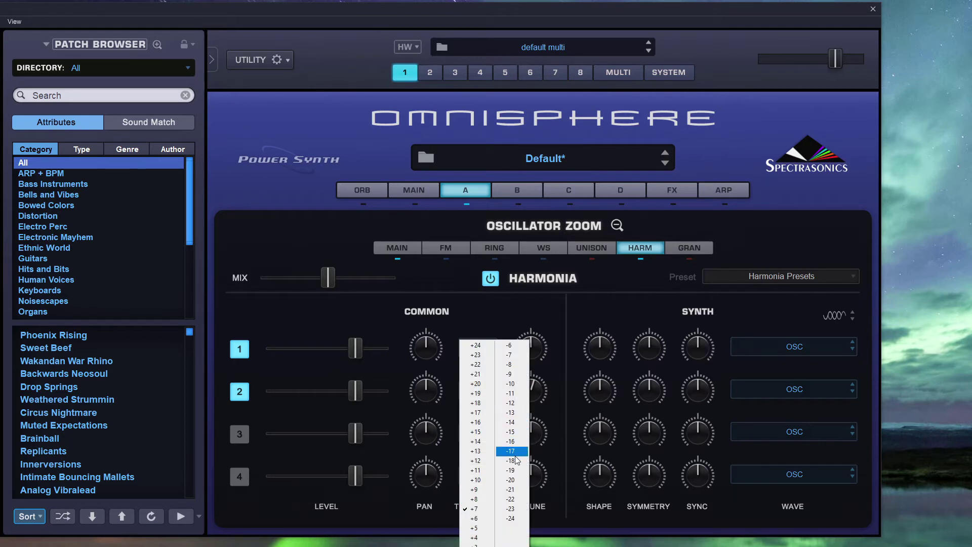
click(511, 403)
click(494, 390)
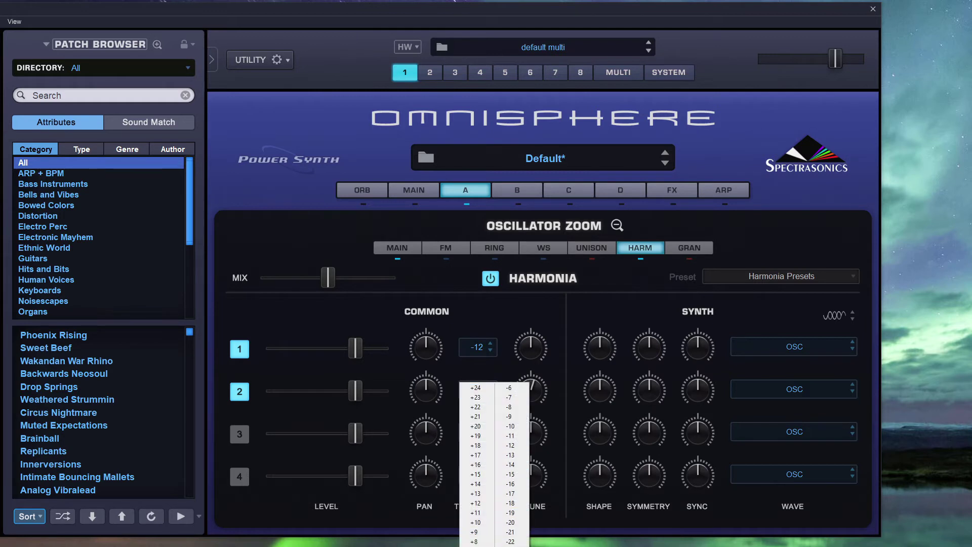
click(511, 546)
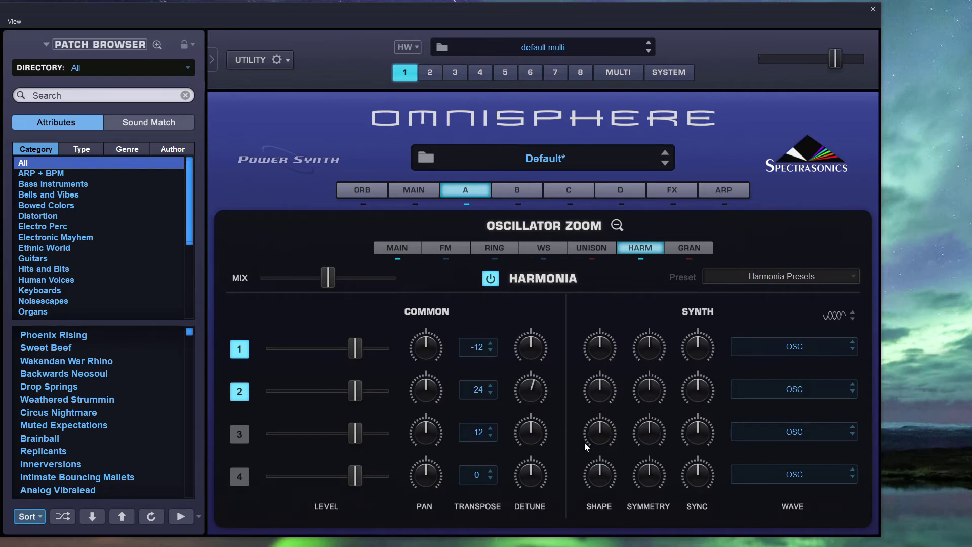
Step: Raise the Harmonia mix on layer A to about 0.652
click(535, 344)
click(616, 225)
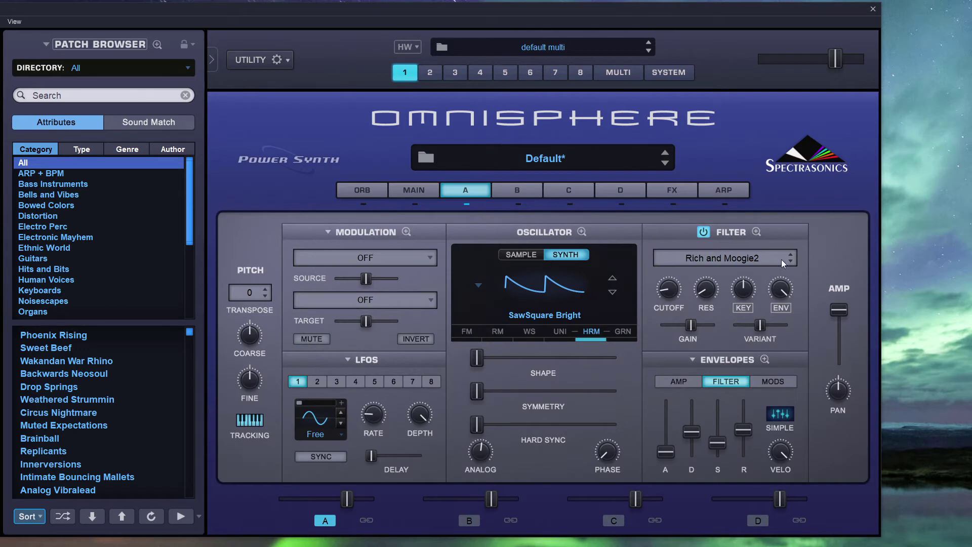
click(590, 332)
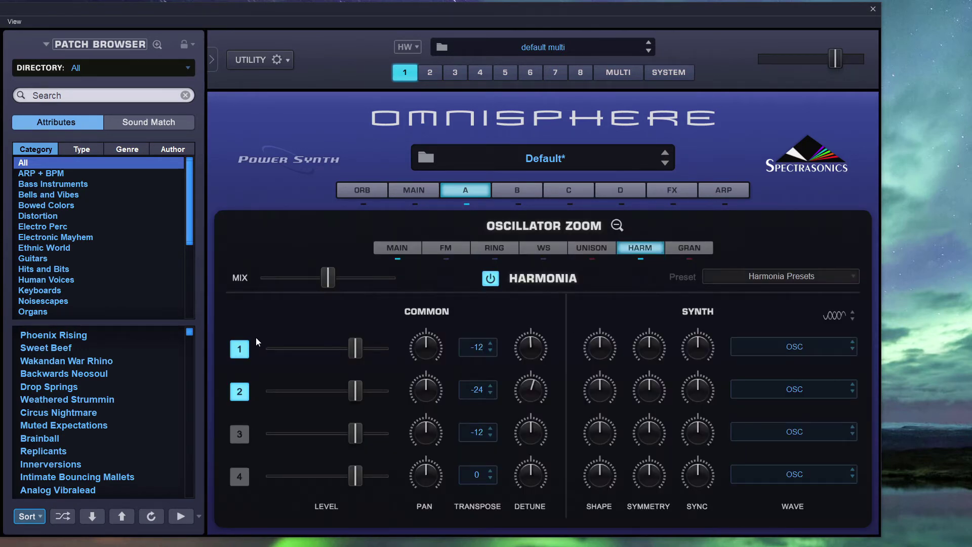
mouse_move(327, 284)
mouse_down()
mouse_move(284, 284)
mouse_move(347, 285)
mouse_up()
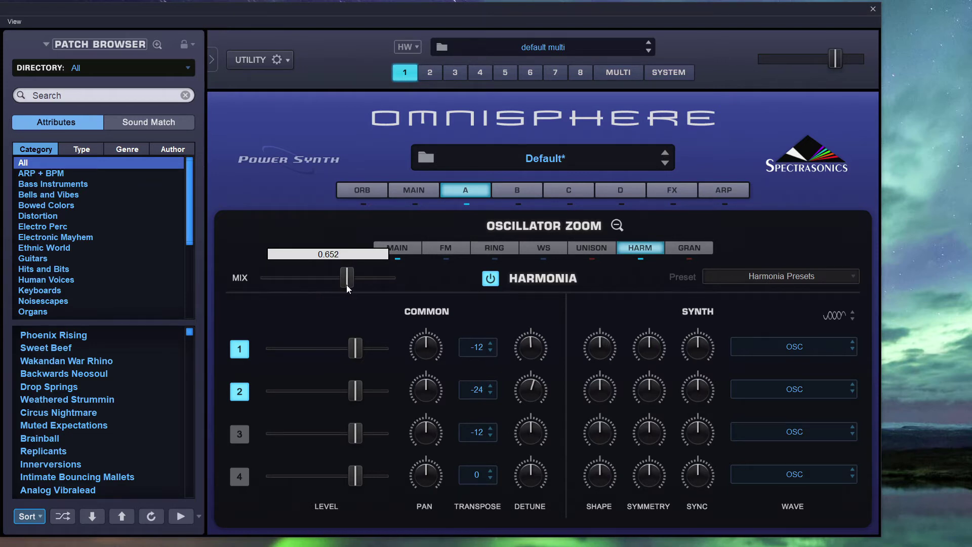
Step: Modulate the Harmonia mix with an LFO and remove that modulation again
right_click(350, 275)
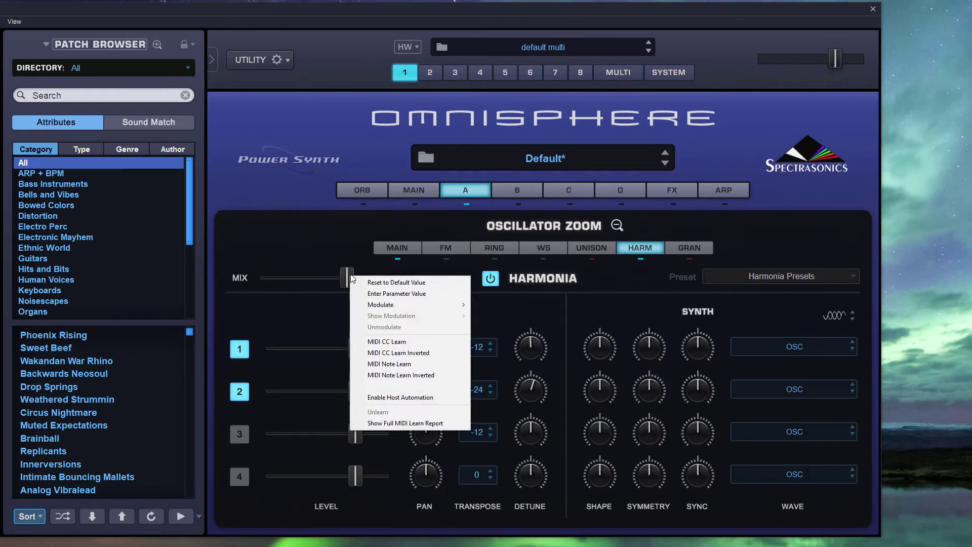
mouse_move(398, 308)
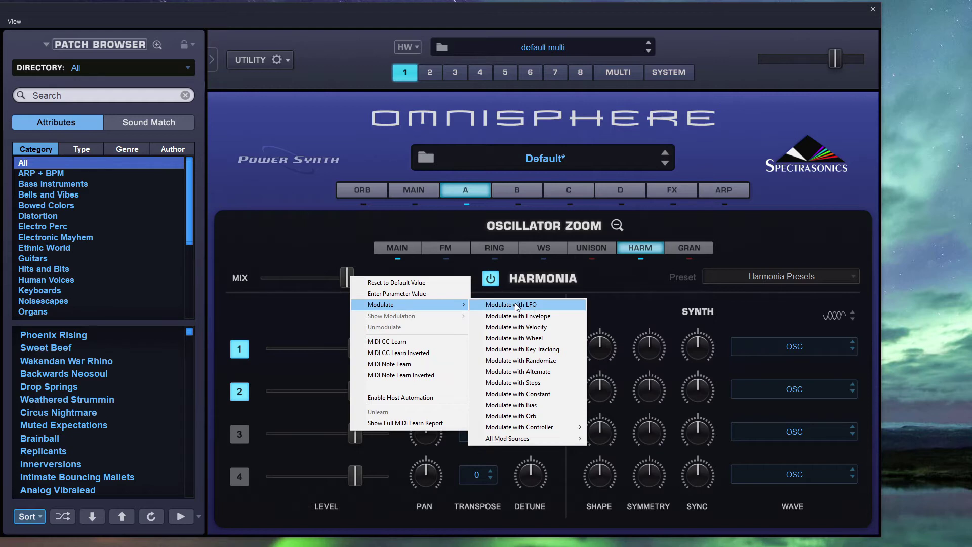
click(512, 304)
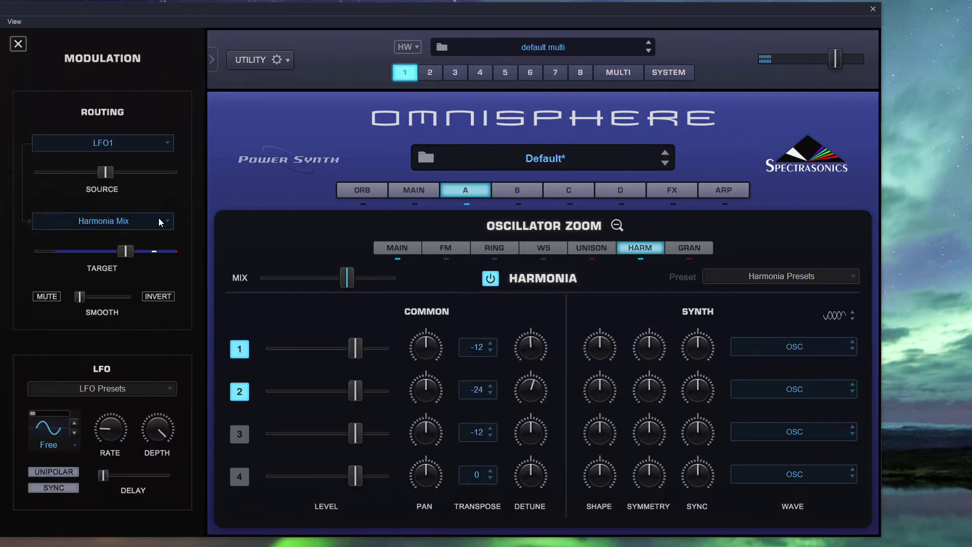
right_click(344, 278)
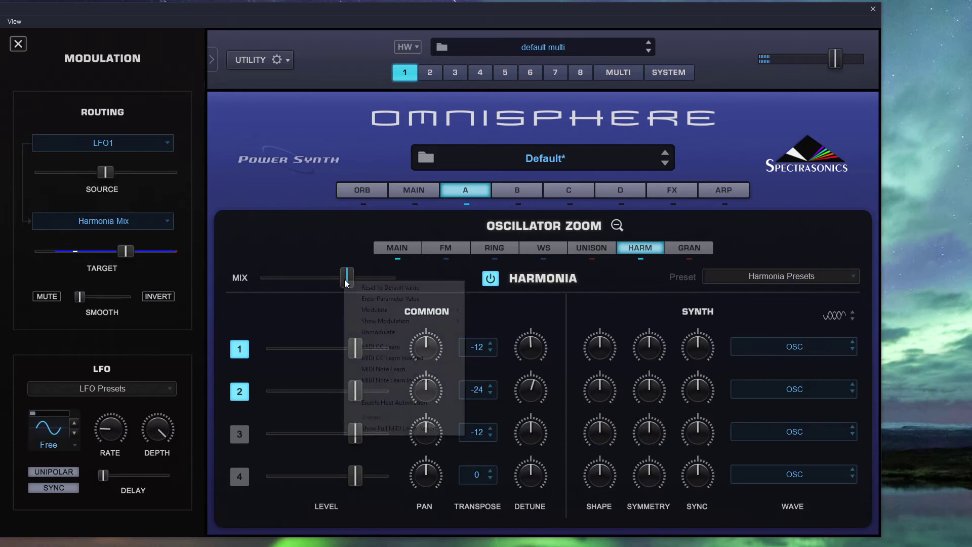
click(407, 331)
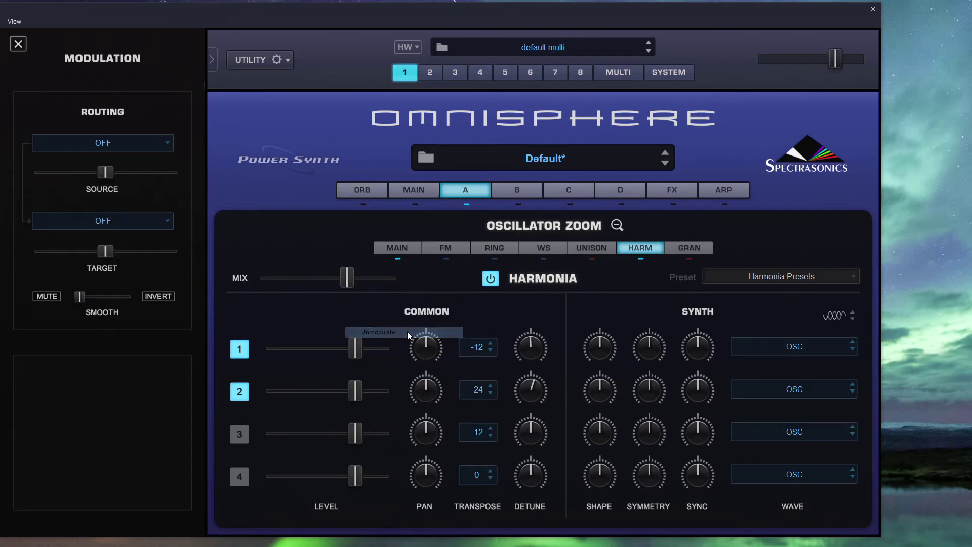
click(12, 45)
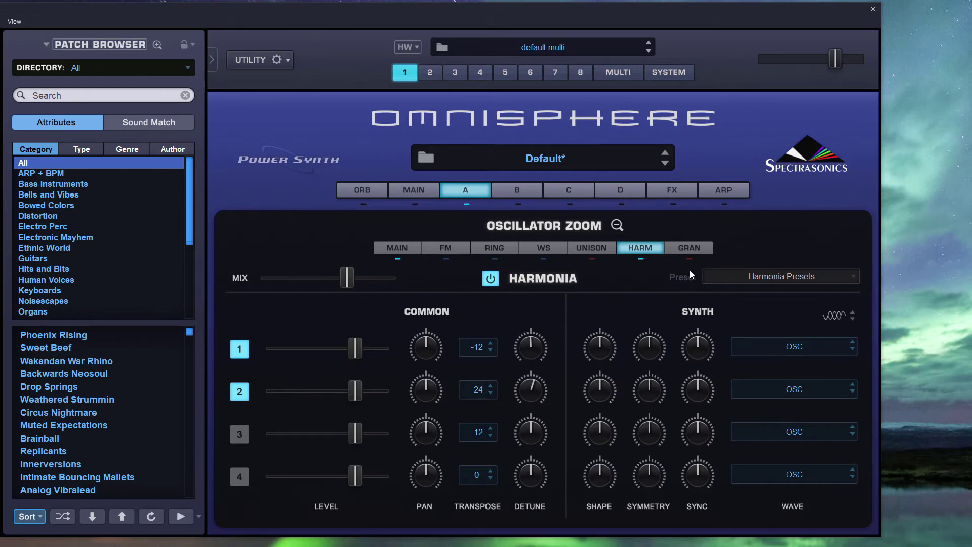
Step: Switch layer A's oscillator to Sample mode to inspect its Harmonia settings, and return it to Synth mode
click(616, 226)
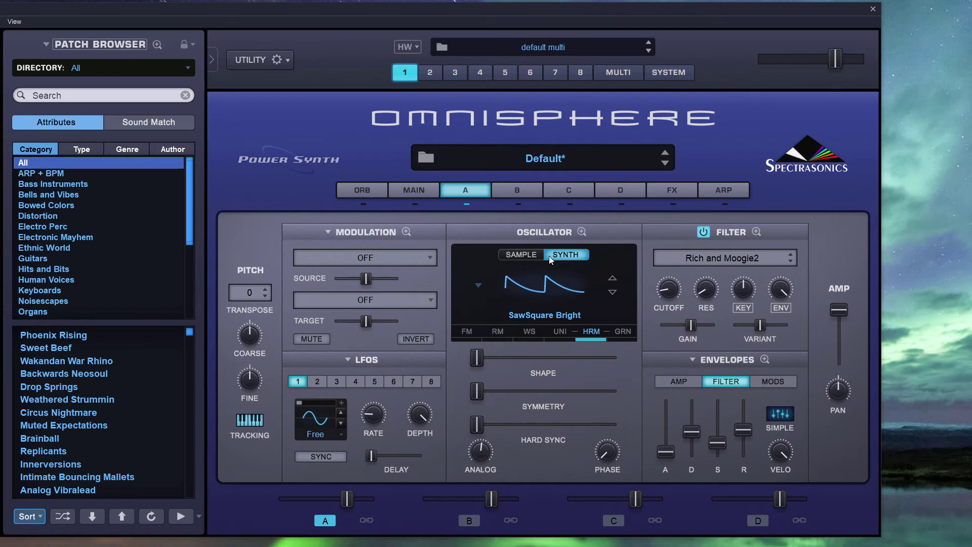
click(534, 256)
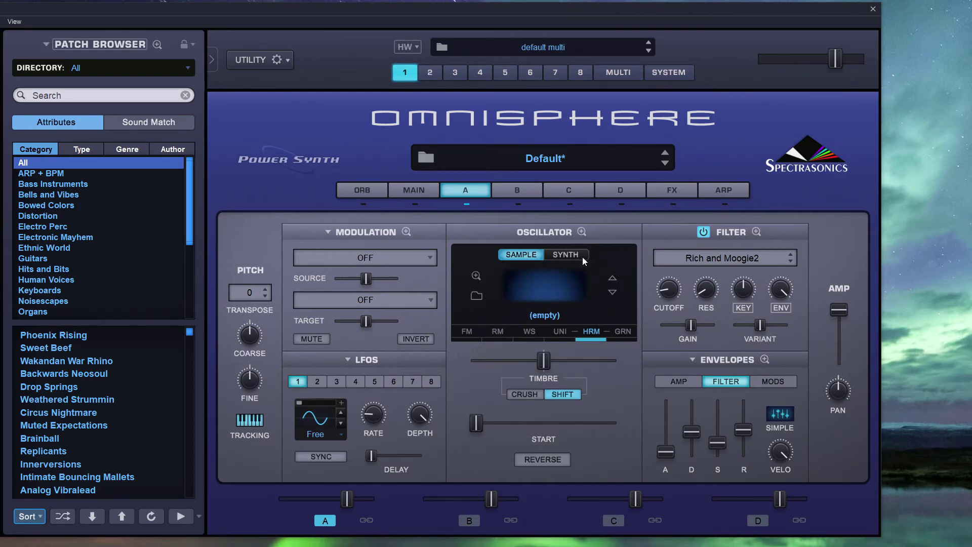
click(591, 332)
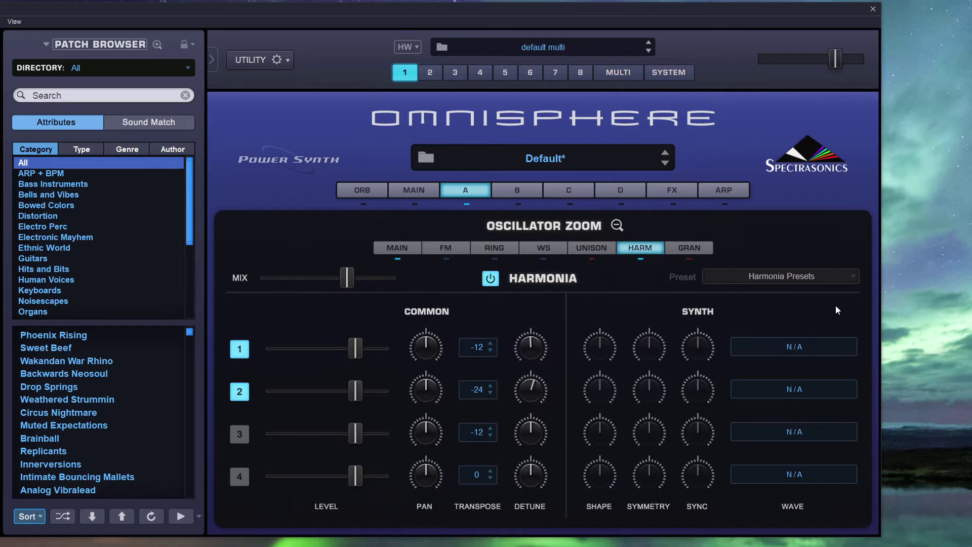
click(616, 227)
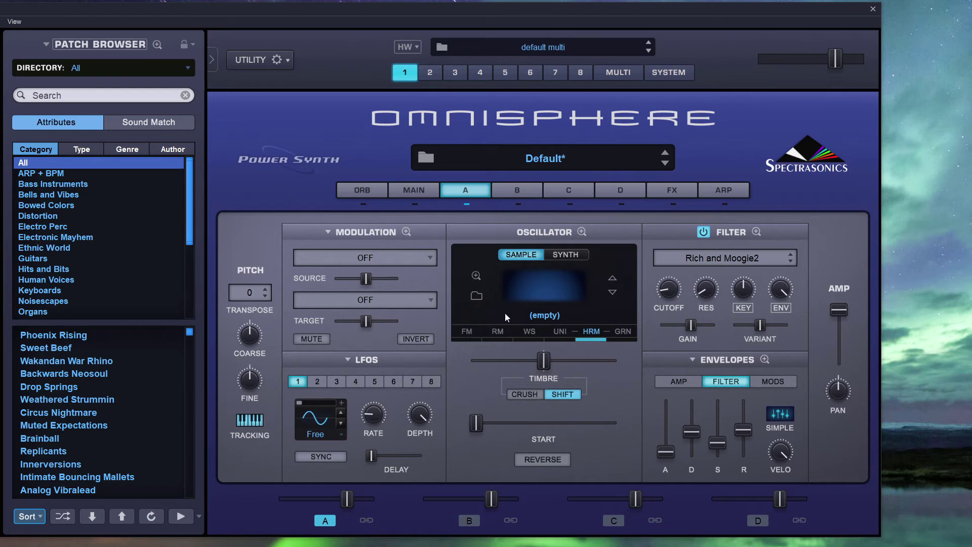
click(563, 254)
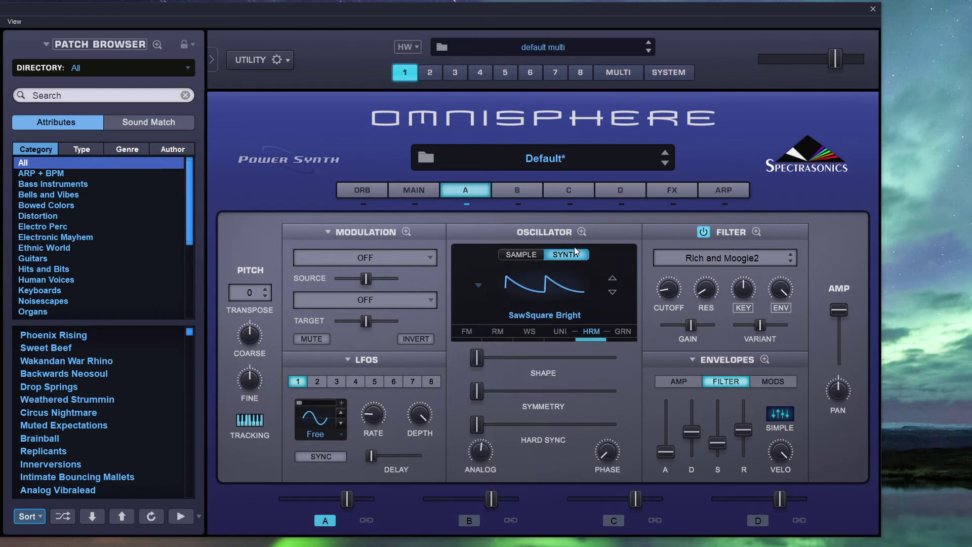
click(588, 331)
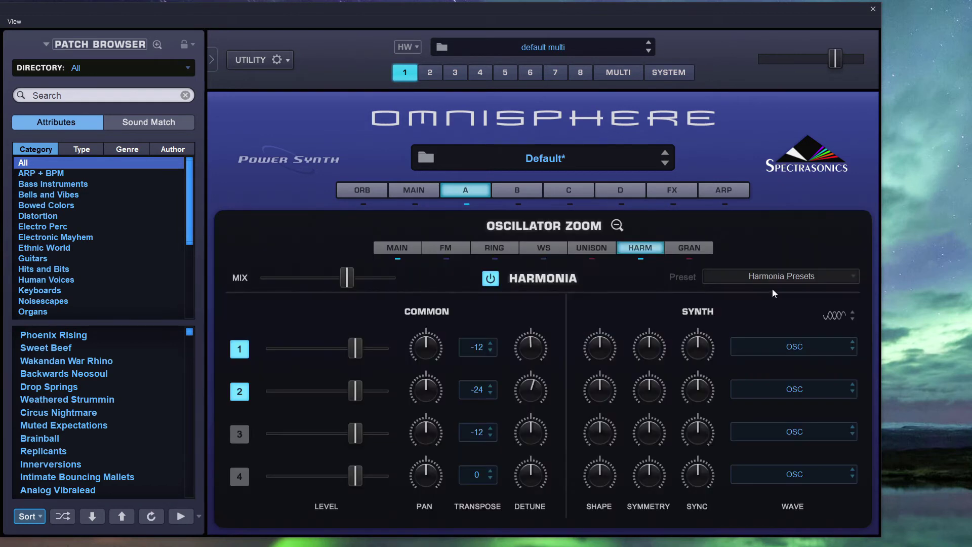
Step: Cycle through the waveform mode options of the Harmonia synth section, back to the initial one
click(852, 312)
click(853, 317)
click(852, 318)
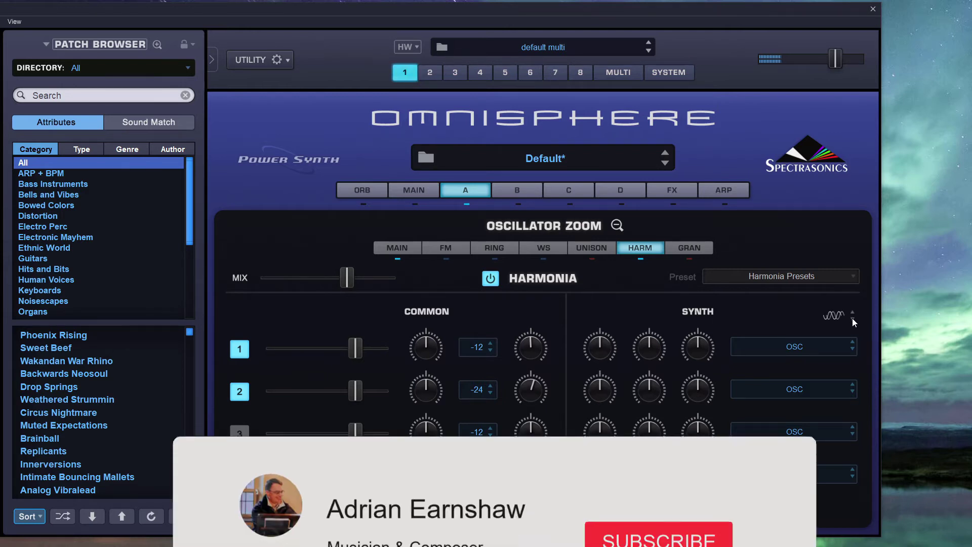
click(852, 320)
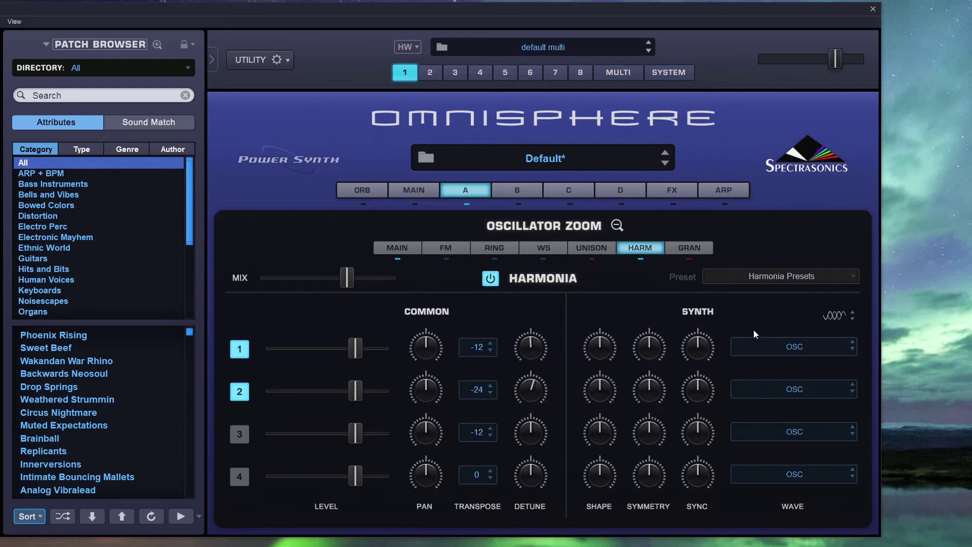
Step: Examine the waveform choices for Harmonia voice 1, including Digital Wavetables, and check the waveform of layer A's main oscillator
click(792, 354)
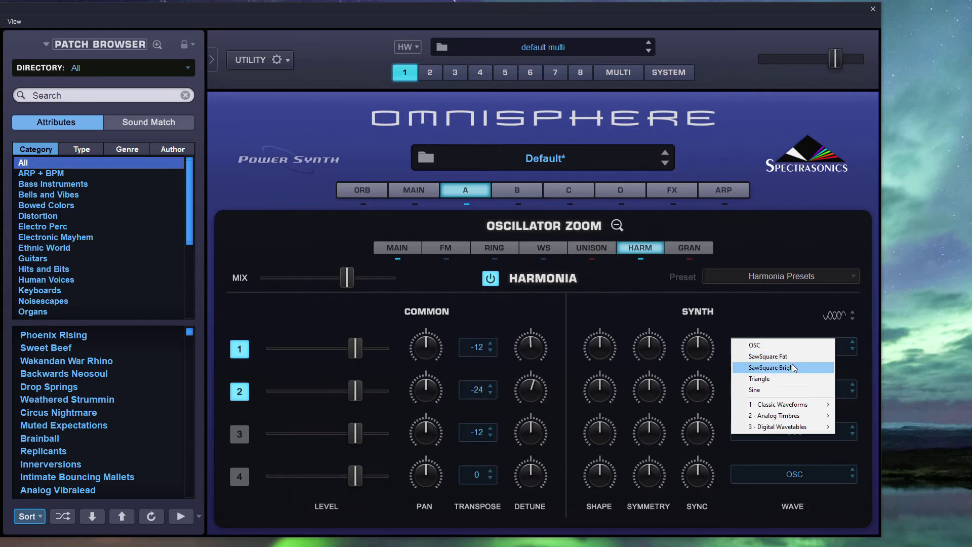
mouse_move(800, 416)
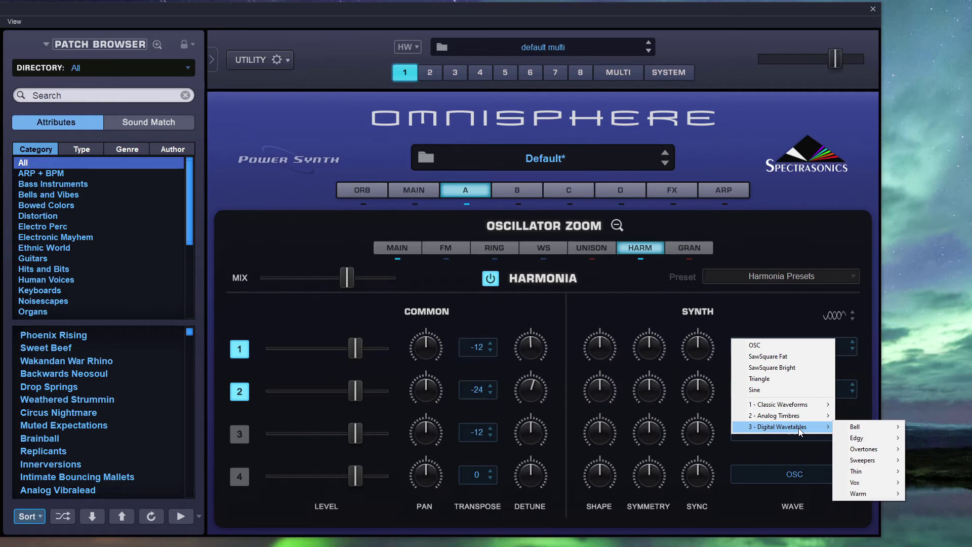
click(766, 302)
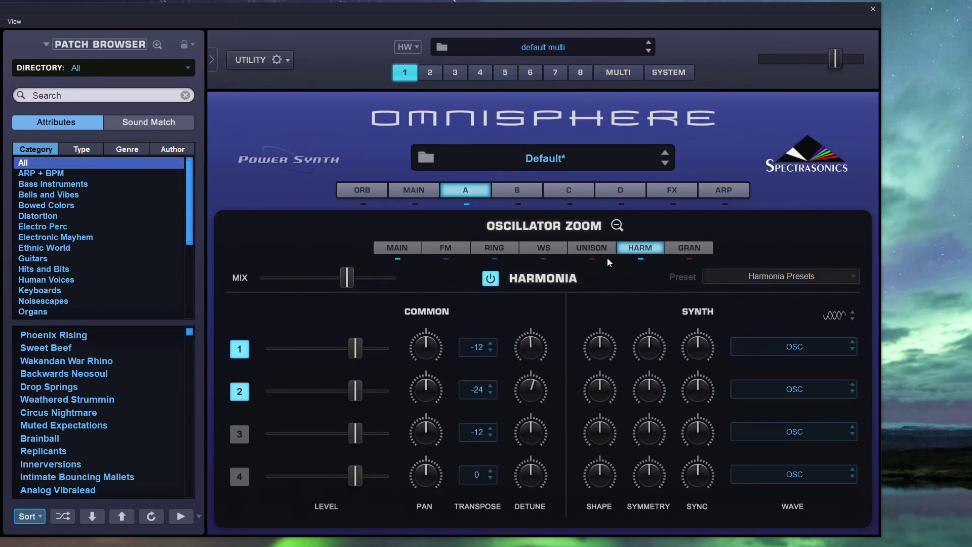
click(617, 226)
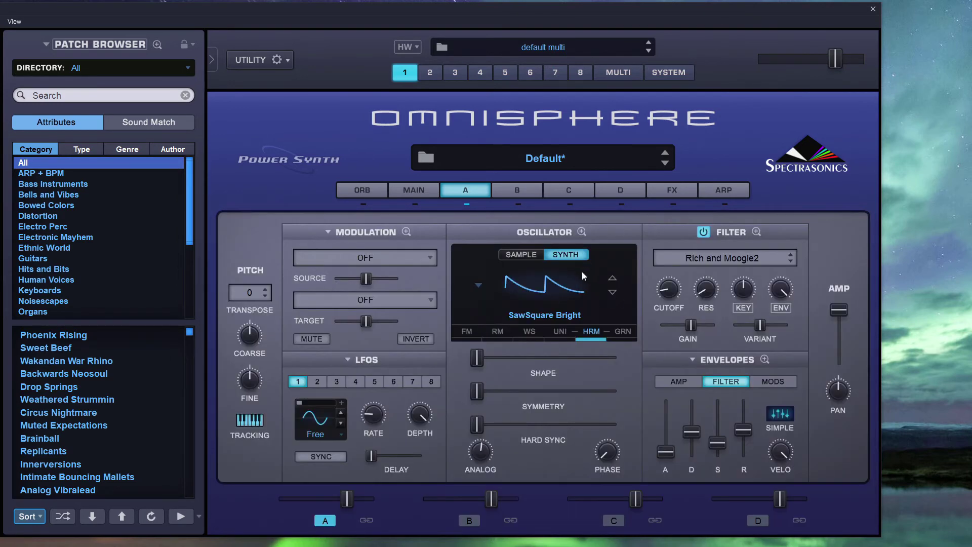
click(599, 330)
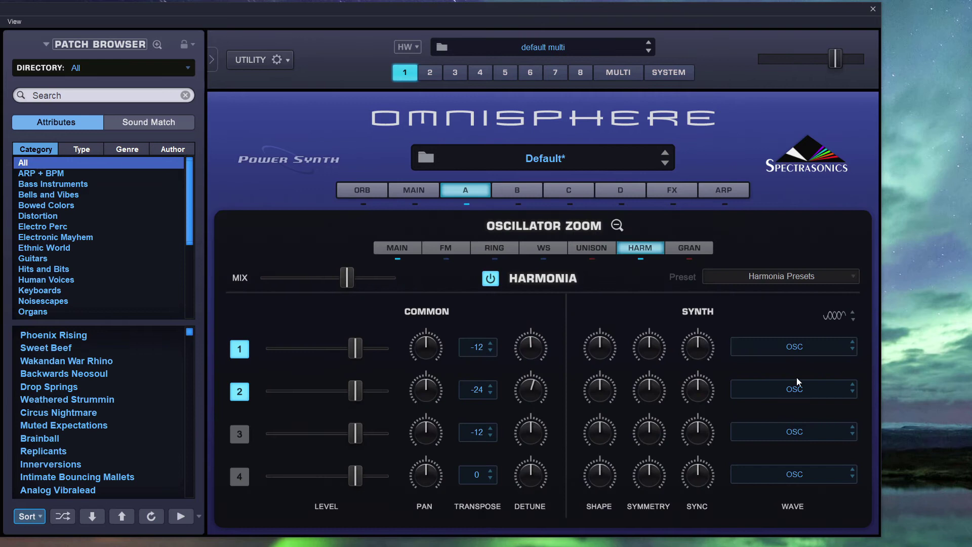
Step: Set the waveform of Harmonia voice 1 to Andromeda Saw+ from the Classic Waveforms
click(806, 347)
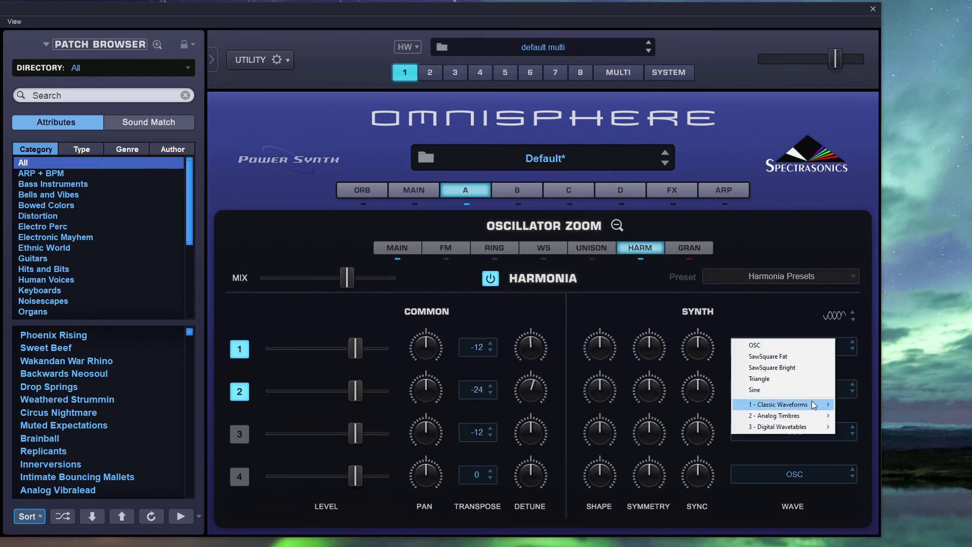
mouse_move(864, 416)
click(952, 417)
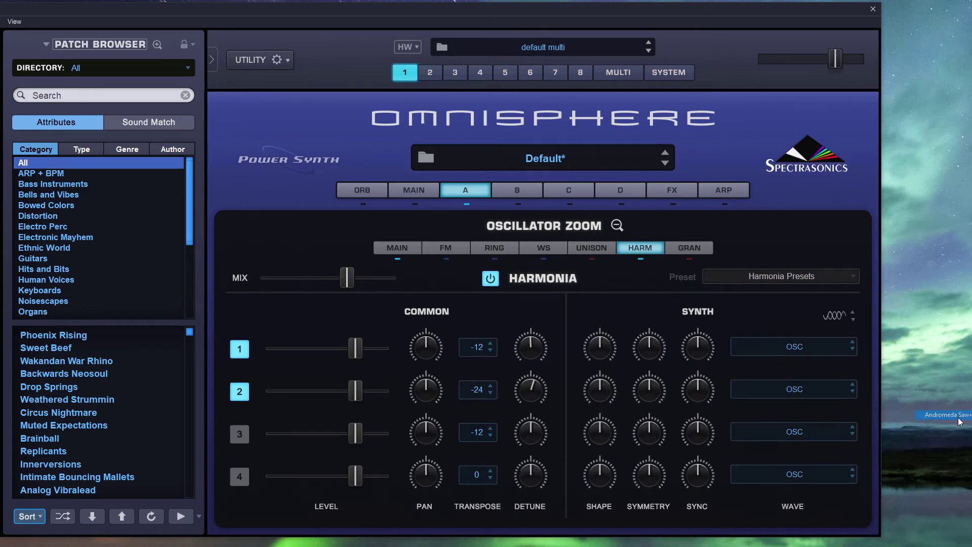
Step: Set the waveform of Harmonia voice 2 to CS-80 Cream from the Warm group of Analog Timbres
click(769, 393)
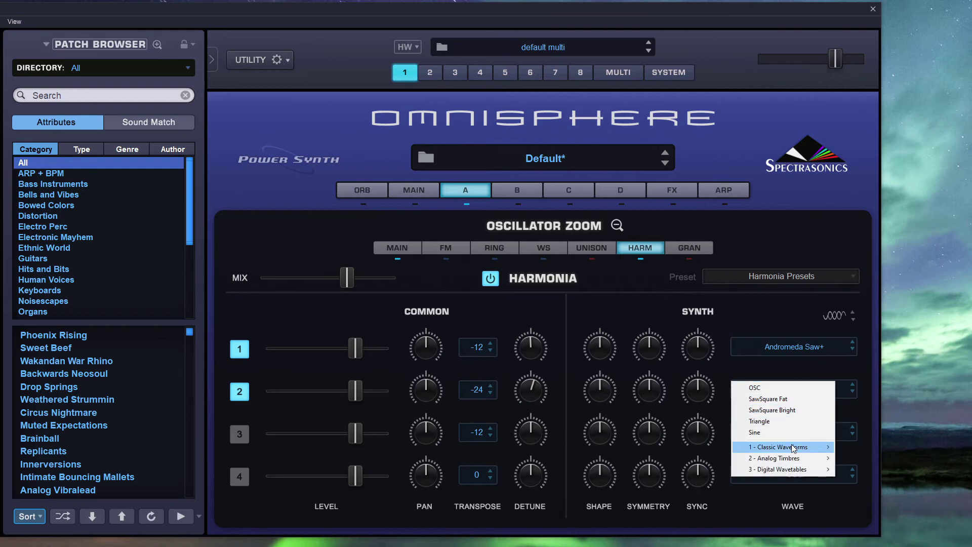
mouse_move(792, 464)
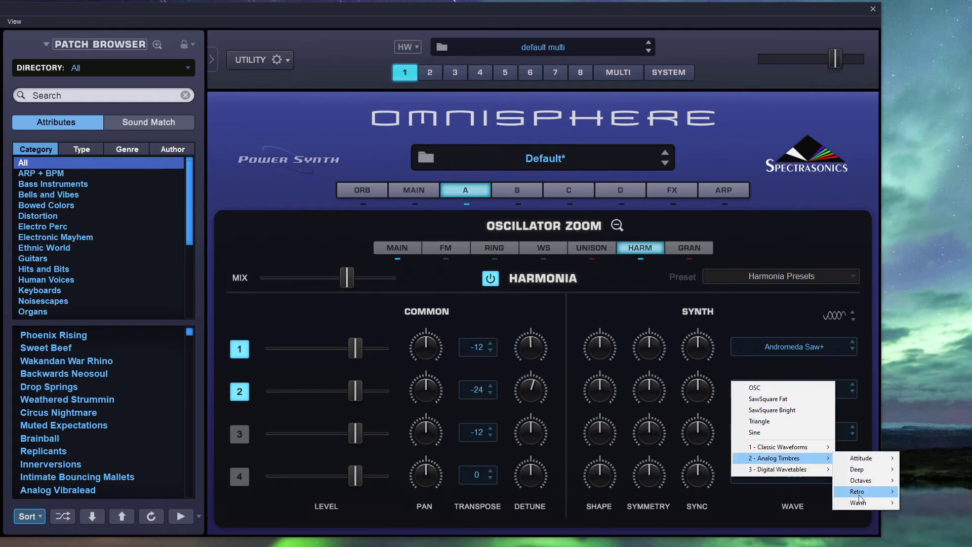
mouse_move(861, 501)
click(949, 504)
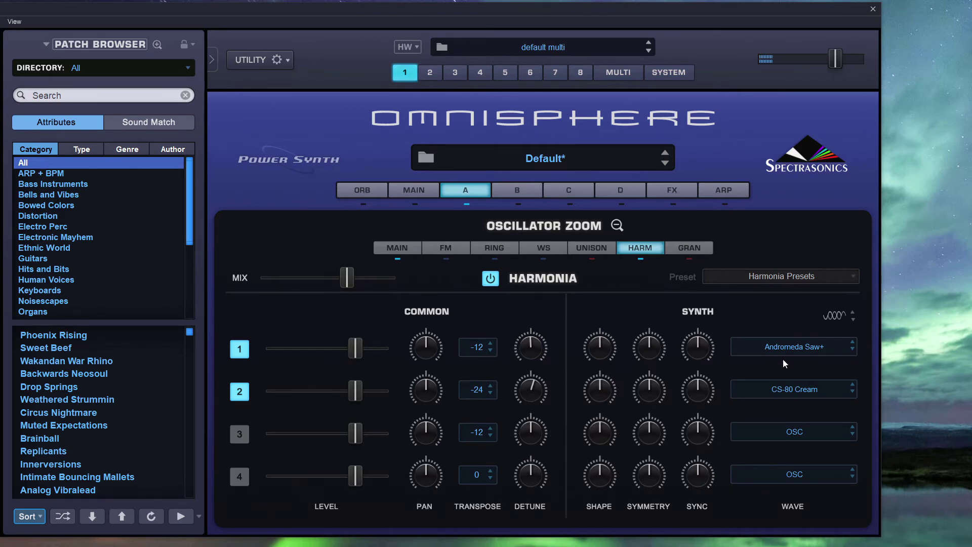
Step: Set the waveform of Harmonia voice 1 to A Solid German from the Deep group of Analog Timbres
click(797, 348)
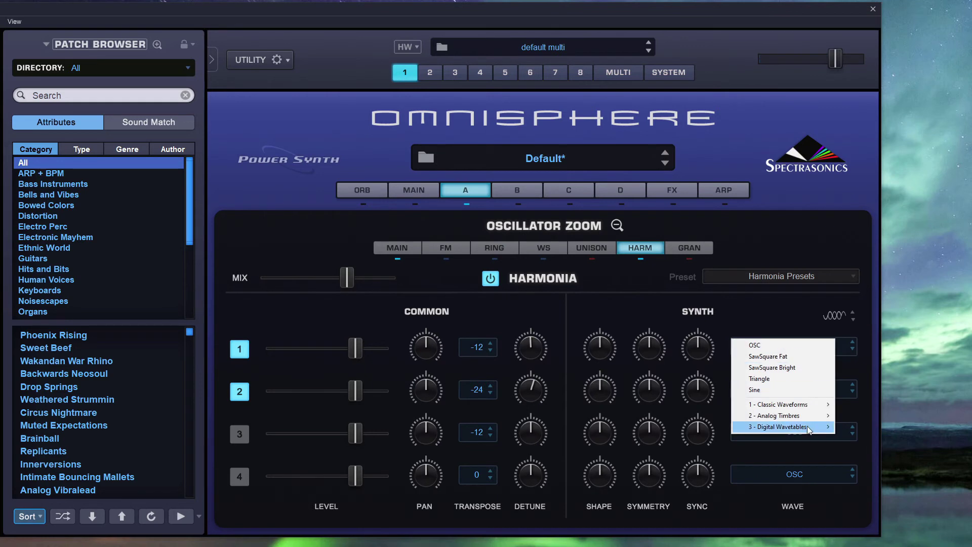
mouse_move(809, 422)
mouse_move(875, 429)
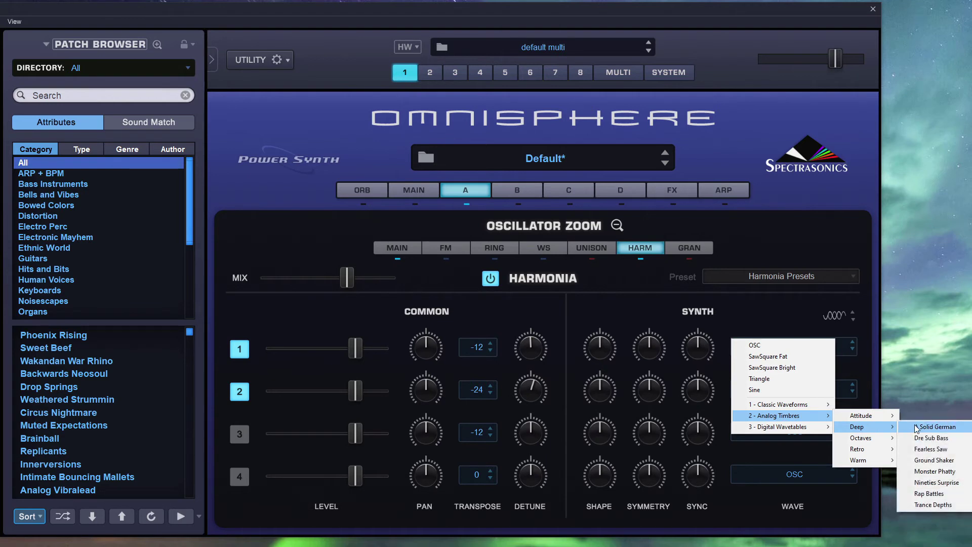
click(915, 428)
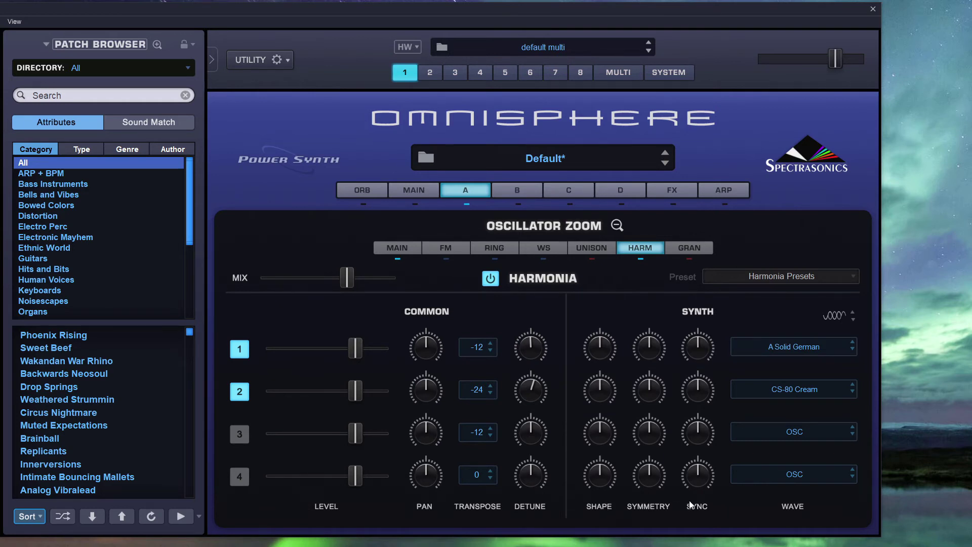
Step: Compare the main oscillator's shape, symmetry and hard sync controls with the Harmonia voices' synth controls
click(616, 226)
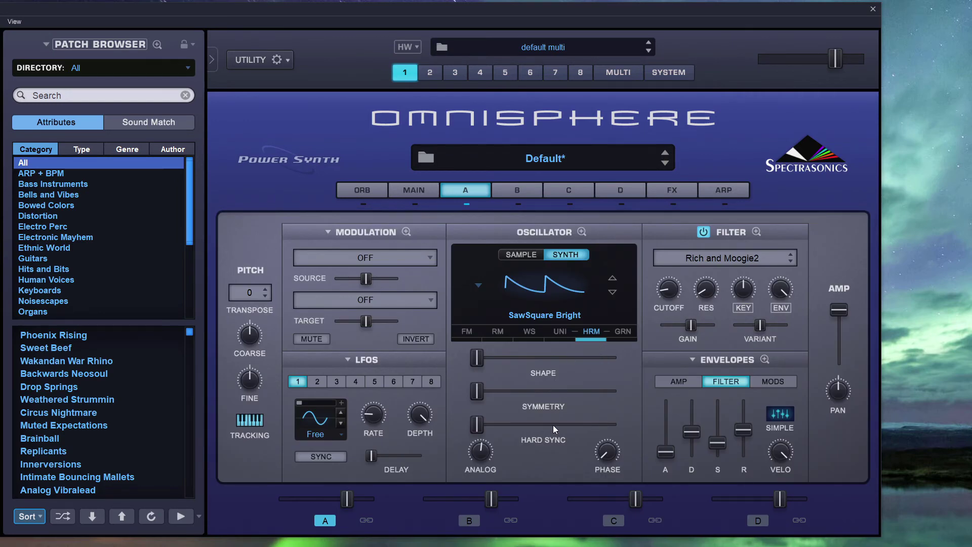
click(592, 332)
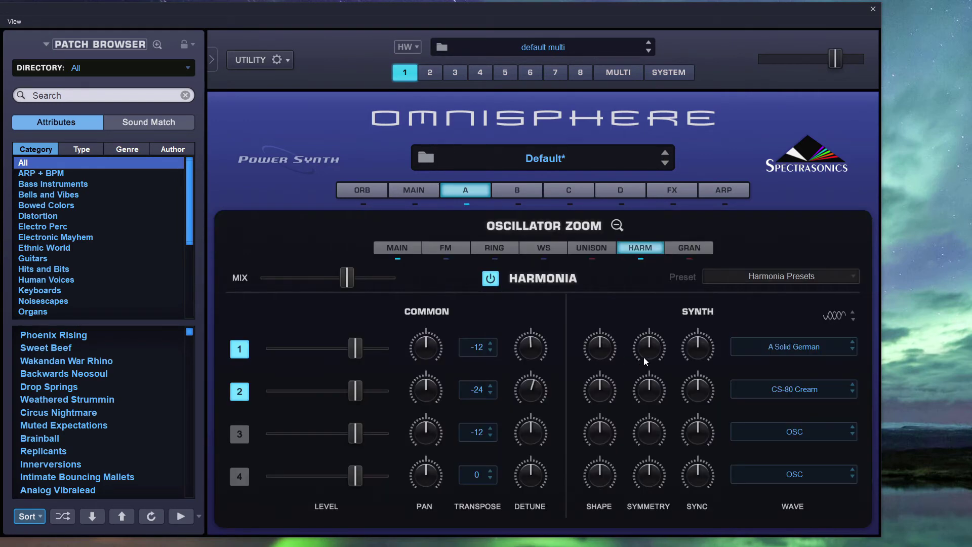
click(616, 226)
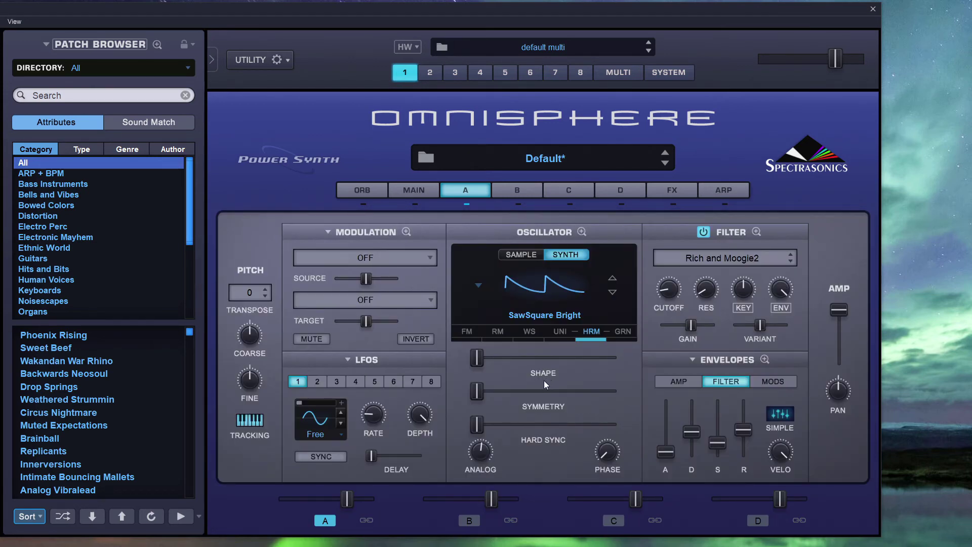
click(592, 332)
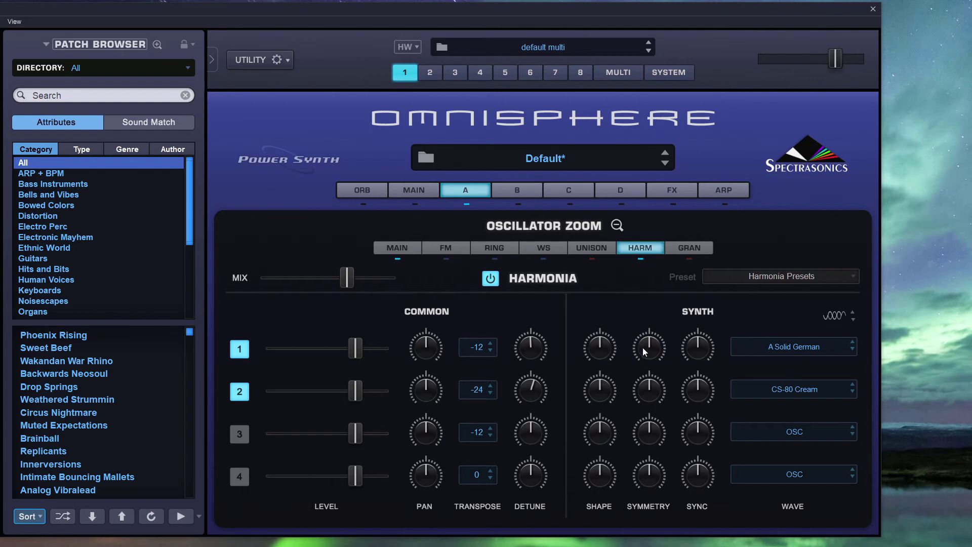
Step: Lower the symmetry and raise the sync of Harmonia voices 1 and 2, reducing voice 1's shape and increasing voice 2's shape
drag(649, 353, 609, 377)
drag(689, 345, 708, 327)
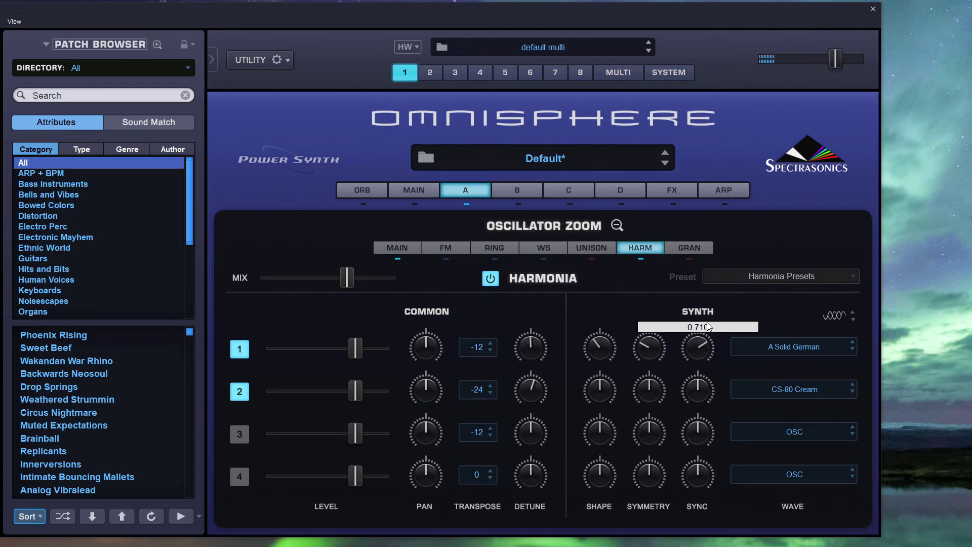
drag(699, 382, 609, 383)
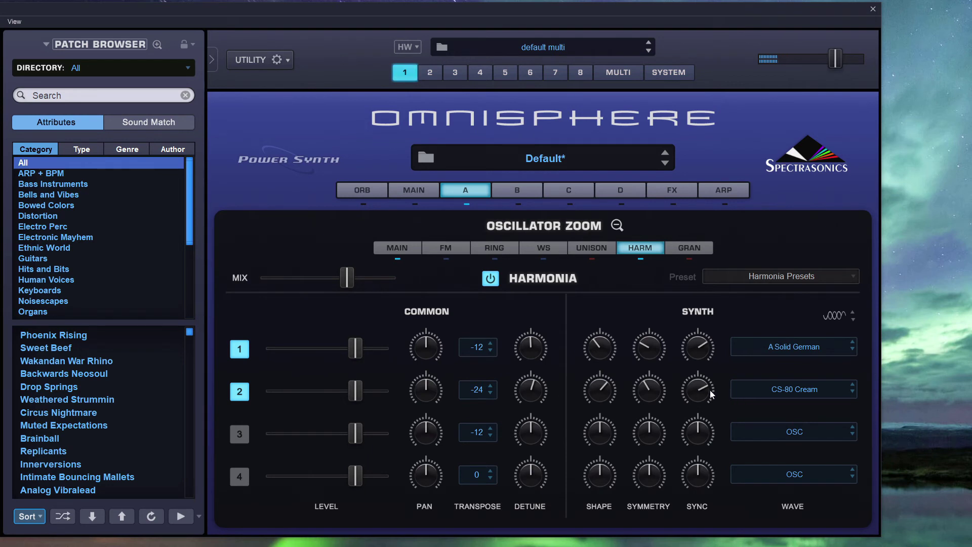
mouse_move(698, 390)
mouse_down()
mouse_move(702, 475)
mouse_move(699, 366)
mouse_move(701, 397)
mouse_up()
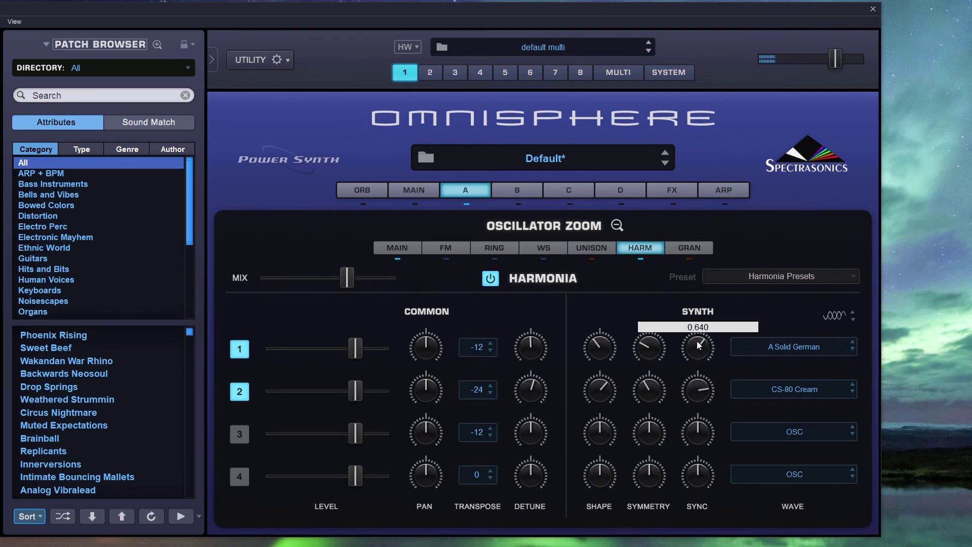
Step: Refine voices 1 and 2: raise voice 1's symmetry to about 0.735 and its sync, lower its shape, and raise voice 2's shape
drag(697, 344, 669, 290)
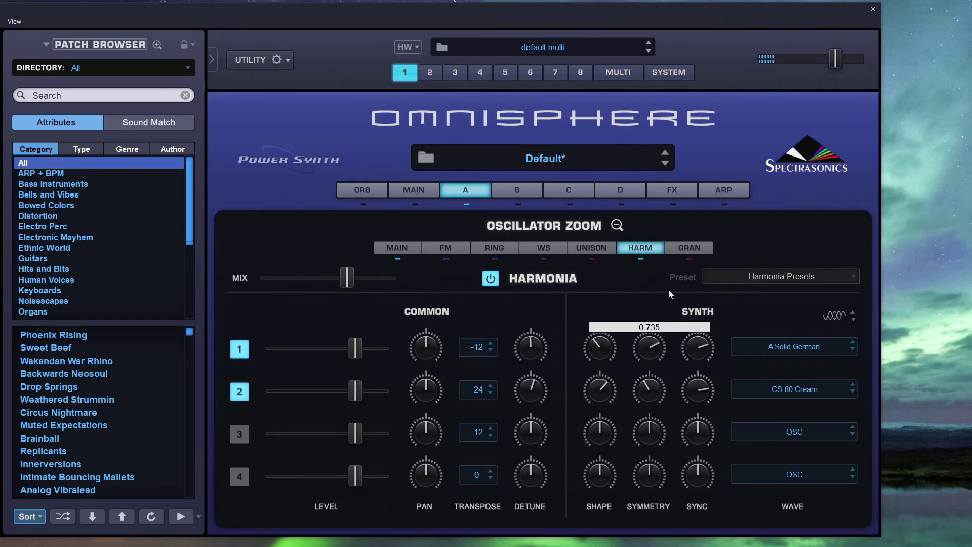
drag(658, 389, 650, 346)
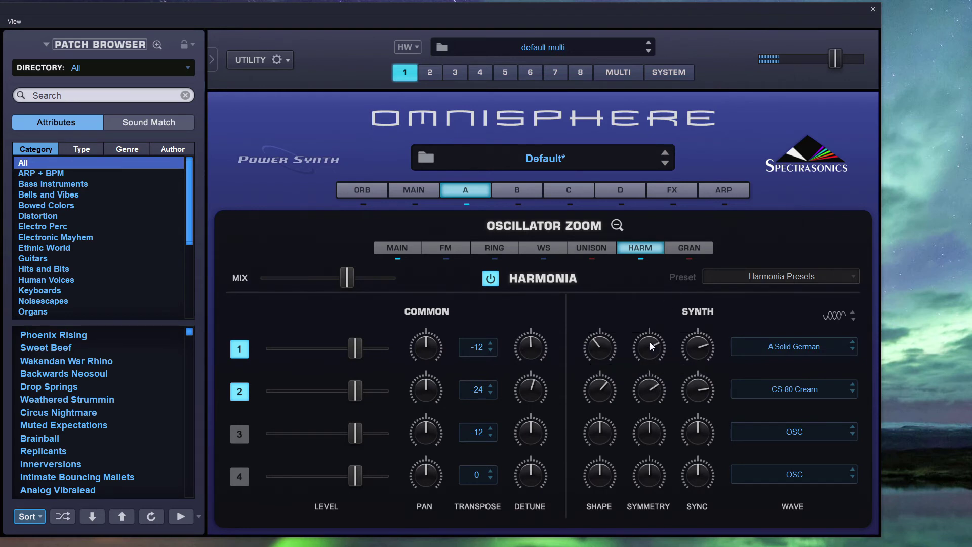
drag(607, 393, 605, 366)
drag(649, 389, 648, 442)
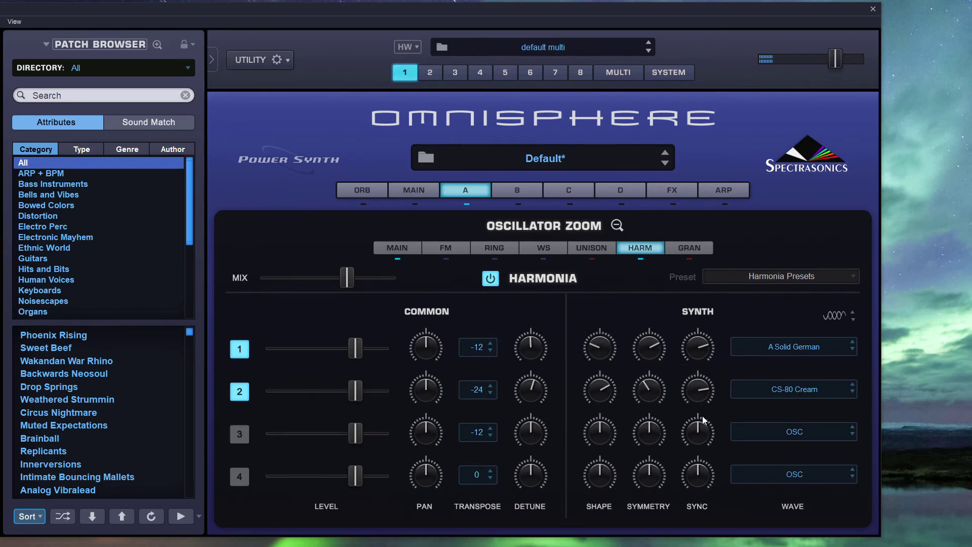
Step: Set the waveform of Harmonia voice 3 to Moog Modular Saw from the classic Sawtooth group and switch the voice on
click(808, 433)
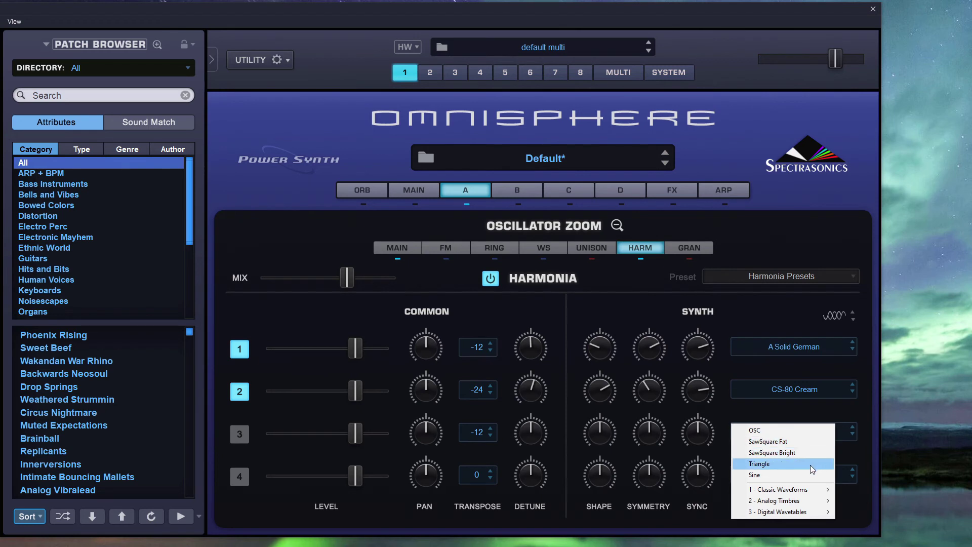
mouse_move(828, 491)
mouse_move(867, 501)
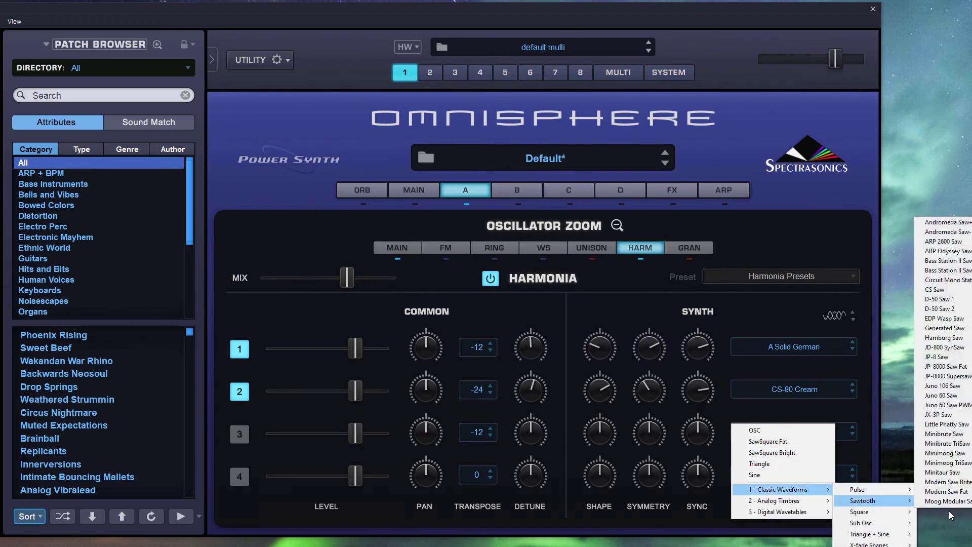
click(956, 502)
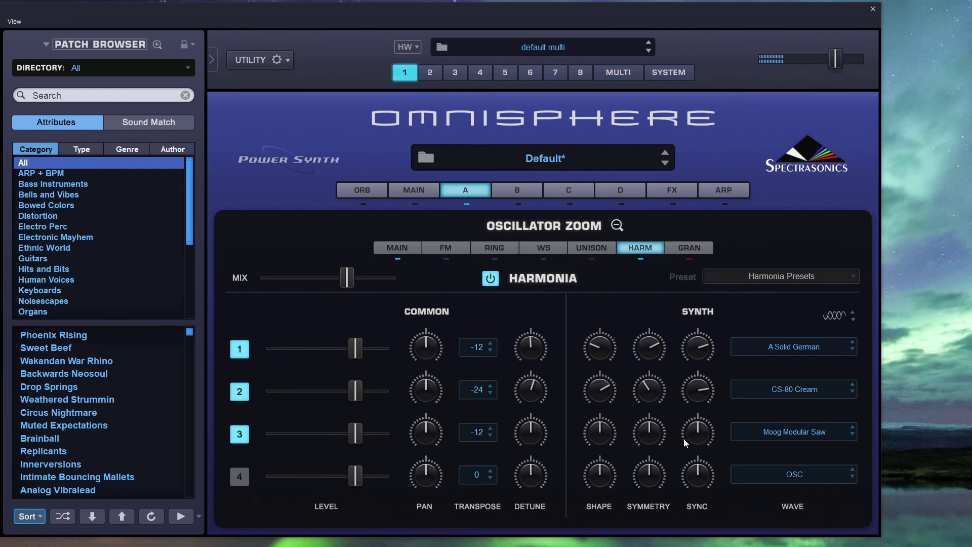
Step: Raise the sync and shape of Harmonia voice 3 and lower its symmetry
mouse_move(702, 427)
drag(703, 427, 703, 416)
drag(644, 431, 604, 413)
Step: Set the transpose of Harmonia voice 3 to +12 and switch on voice 4
click(471, 436)
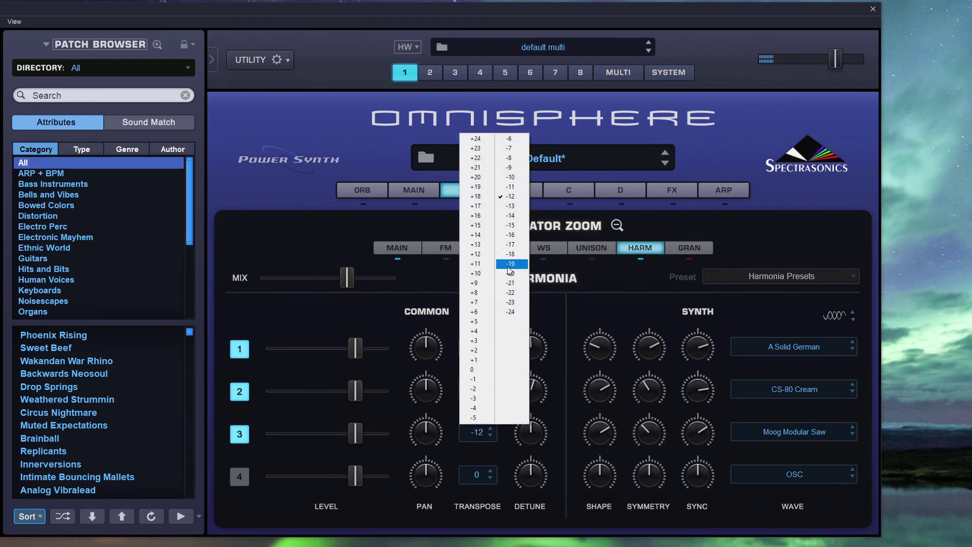
click(476, 254)
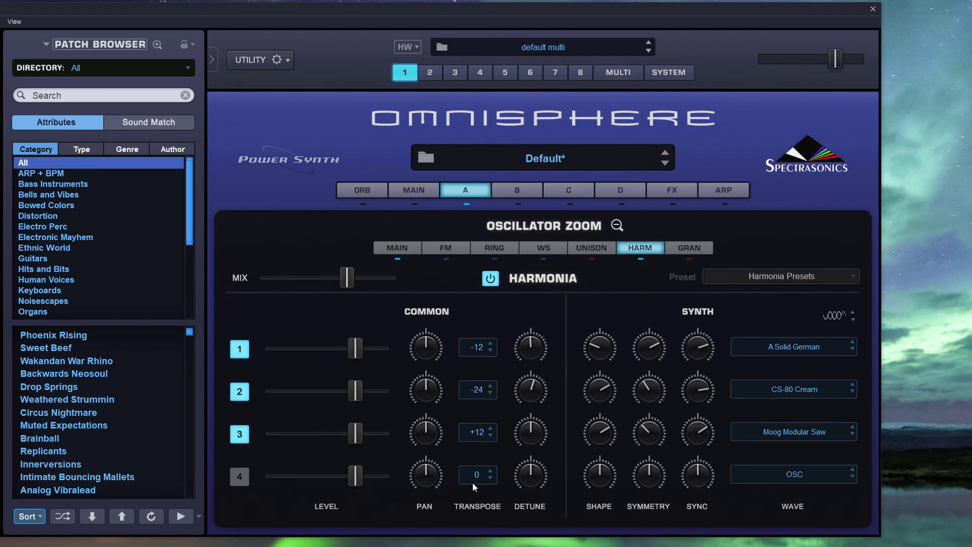
click(233, 477)
Step: Copy the current part and paste it with layer B selected
click(287, 62)
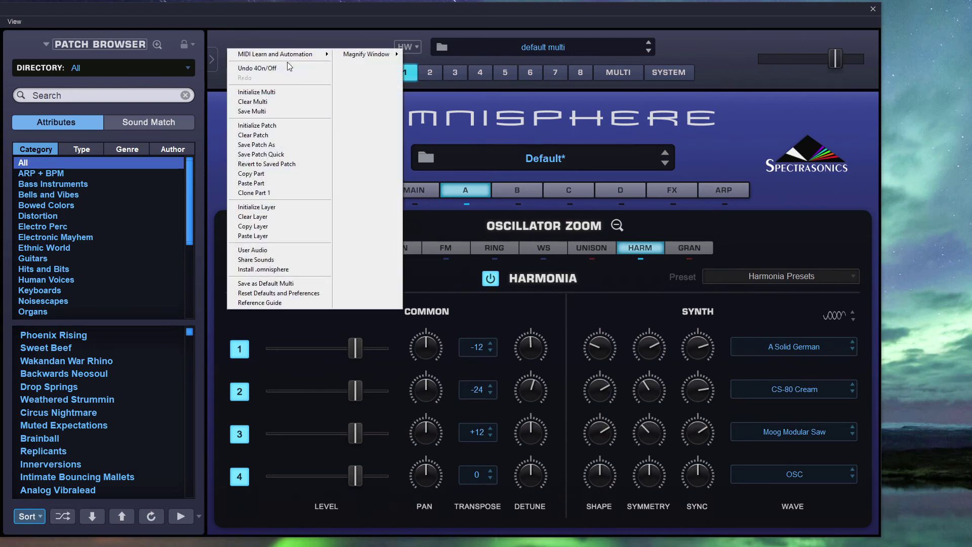
click(297, 175)
click(535, 192)
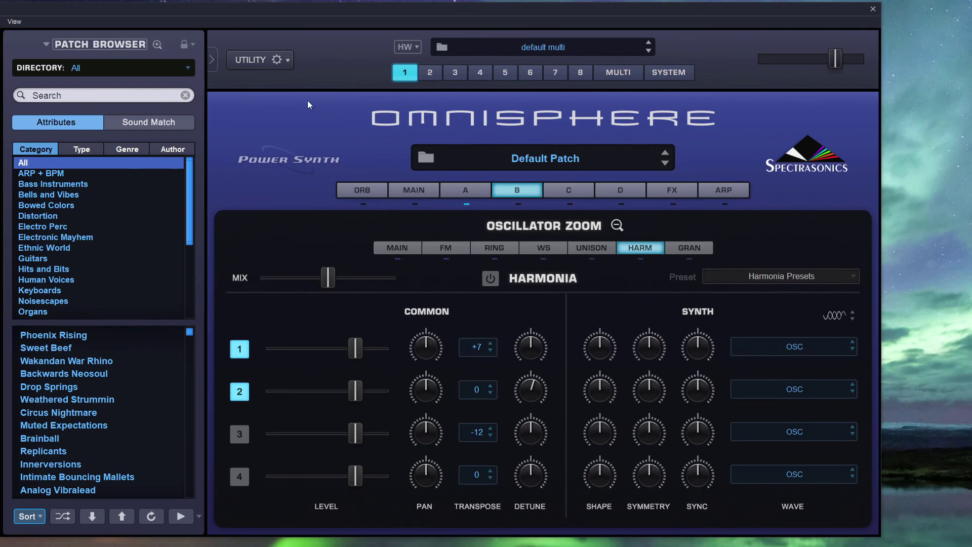
click(284, 60)
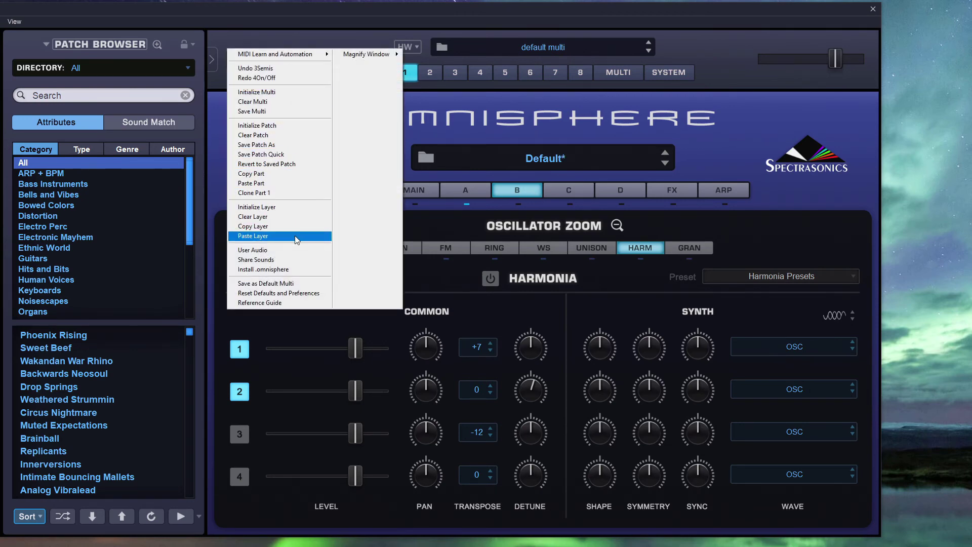
click(292, 183)
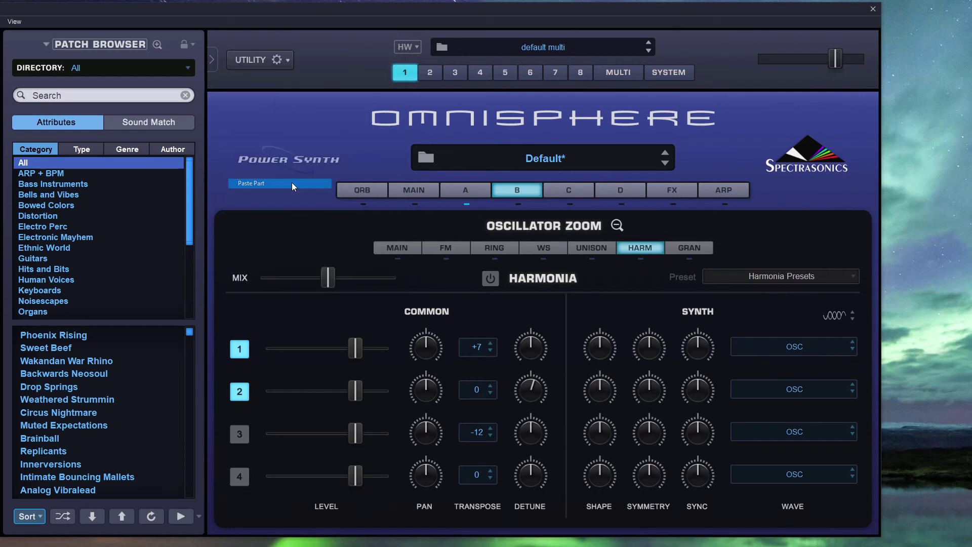
Step: Switch on layer B and return to layer A's main synthesis page
click(518, 205)
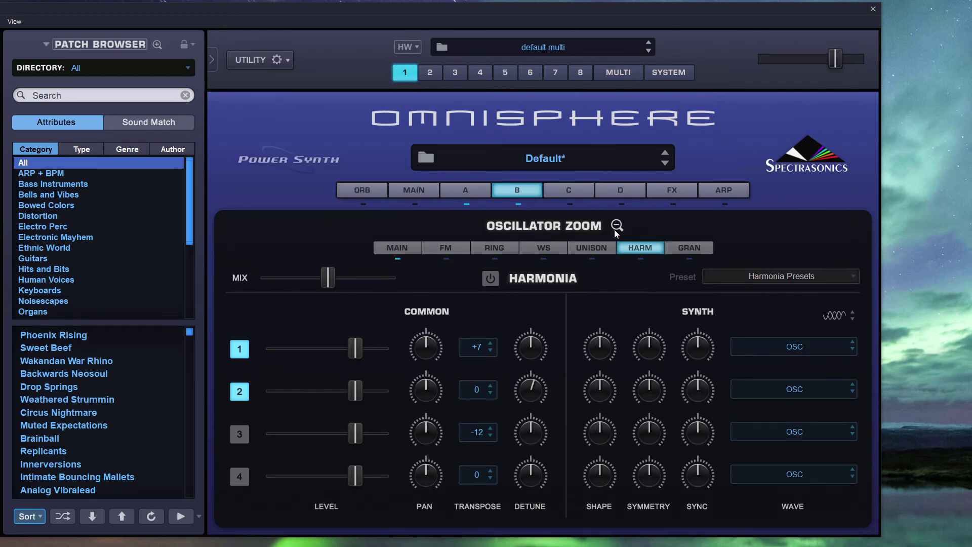
click(450, 188)
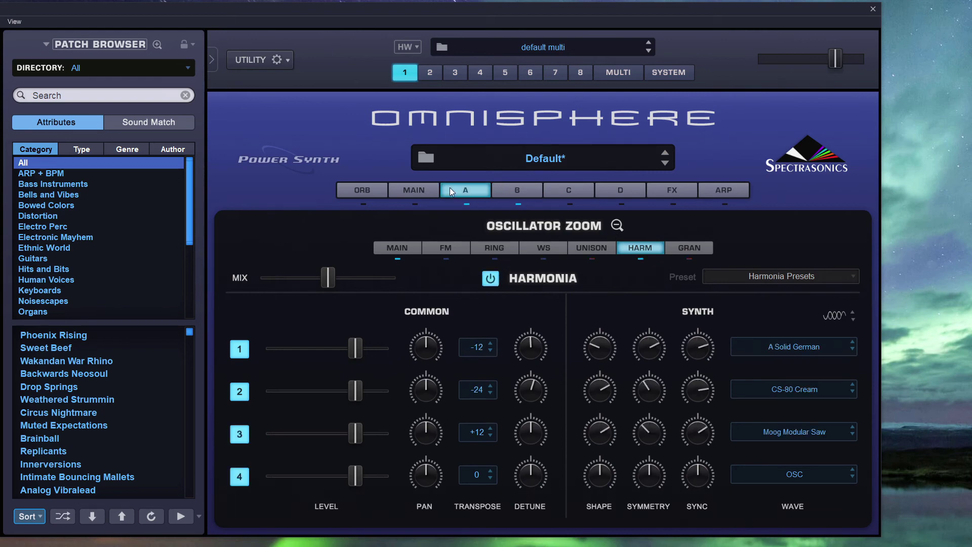
click(462, 192)
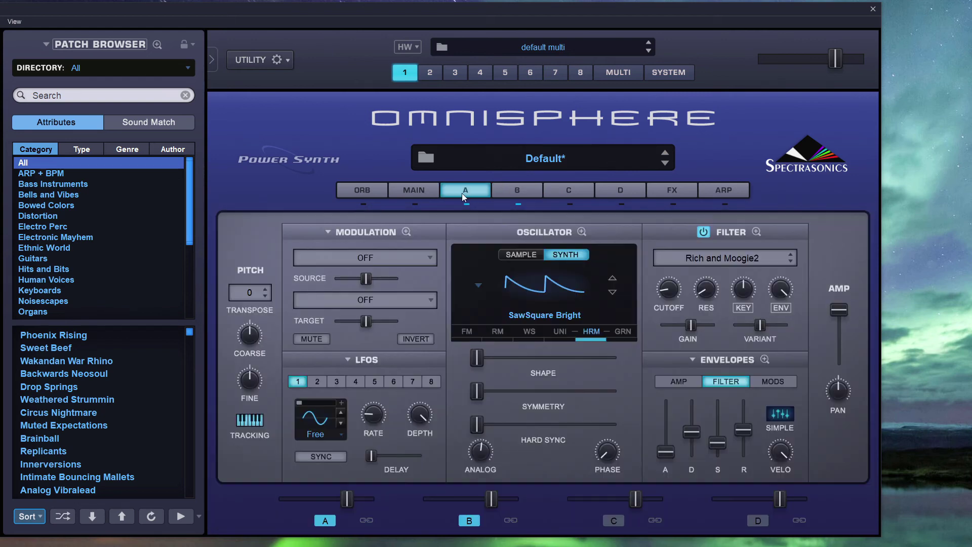
Step: Copy layer A with its Harmonia settings and paste it onto layer B
click(585, 333)
click(272, 59)
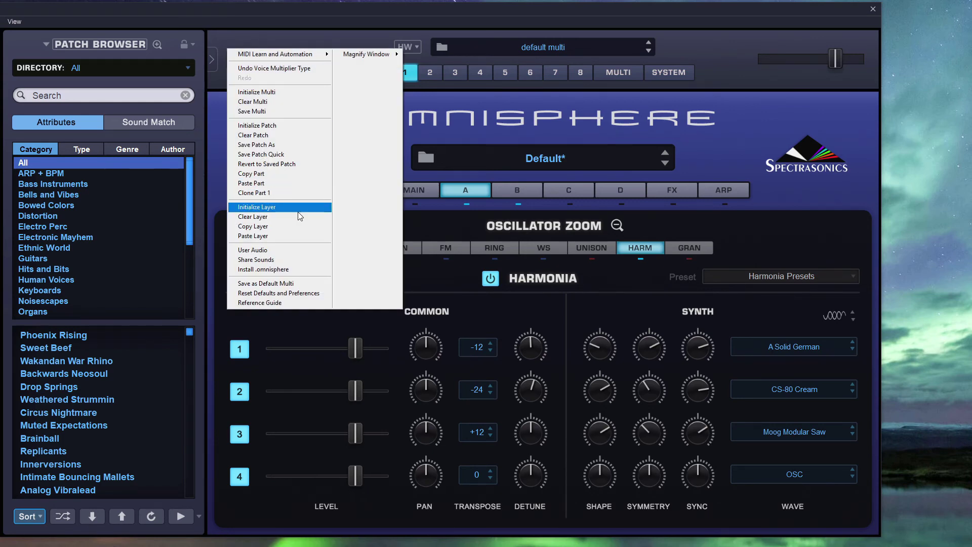
click(295, 226)
click(512, 192)
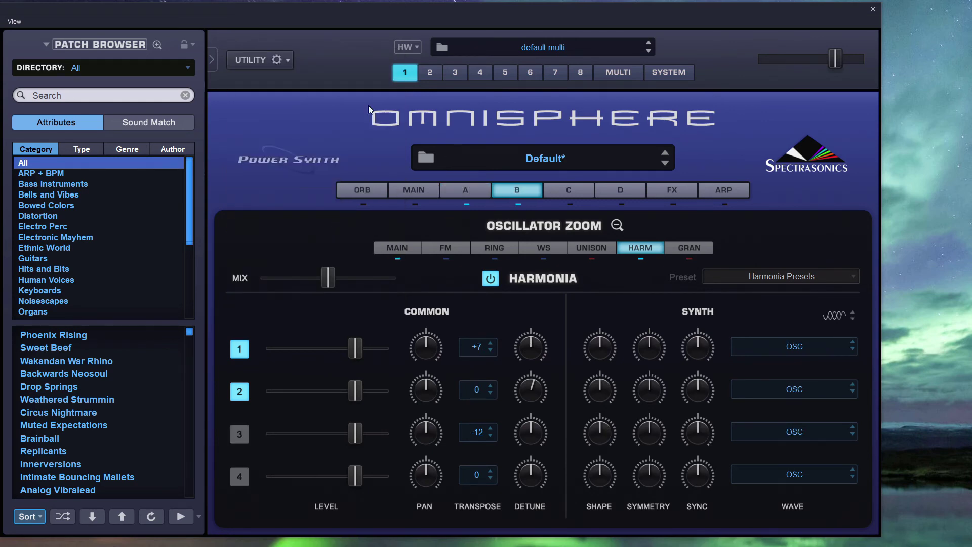
click(272, 63)
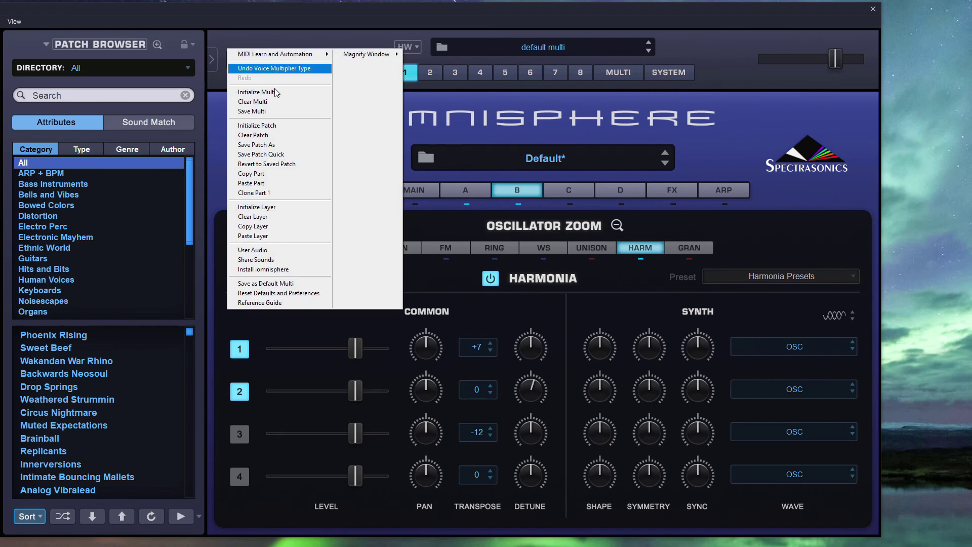
click(292, 235)
Step: Paste the copied layer onto layers C and D as well
click(582, 197)
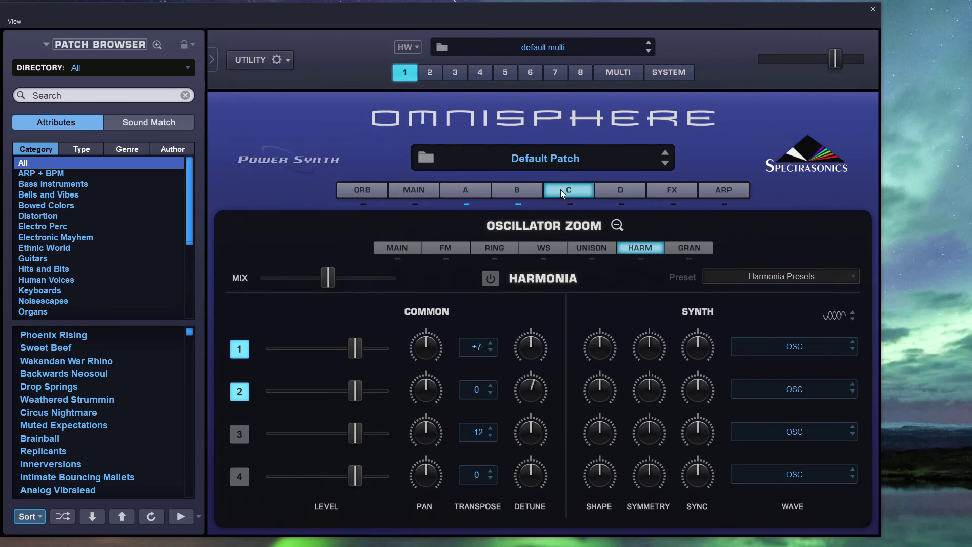
click(267, 66)
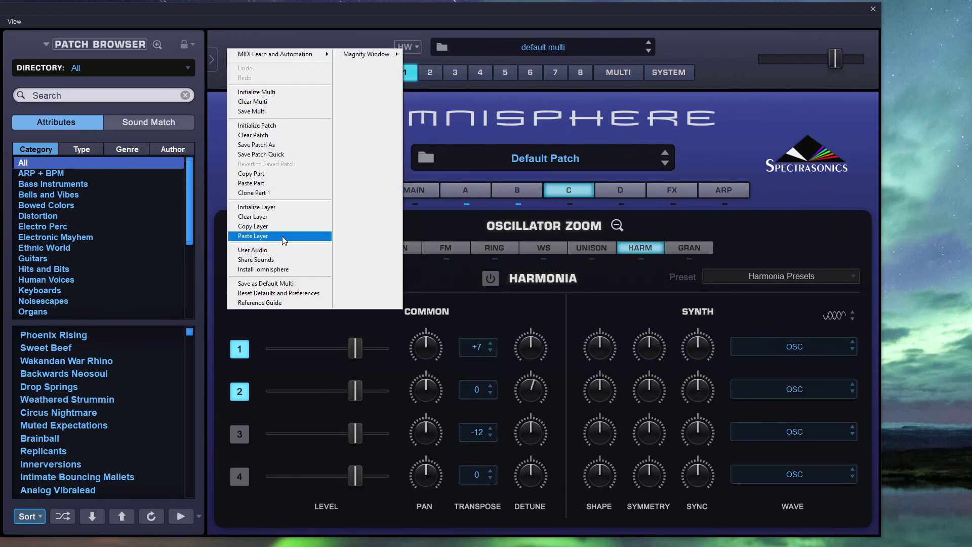
click(253, 236)
click(631, 195)
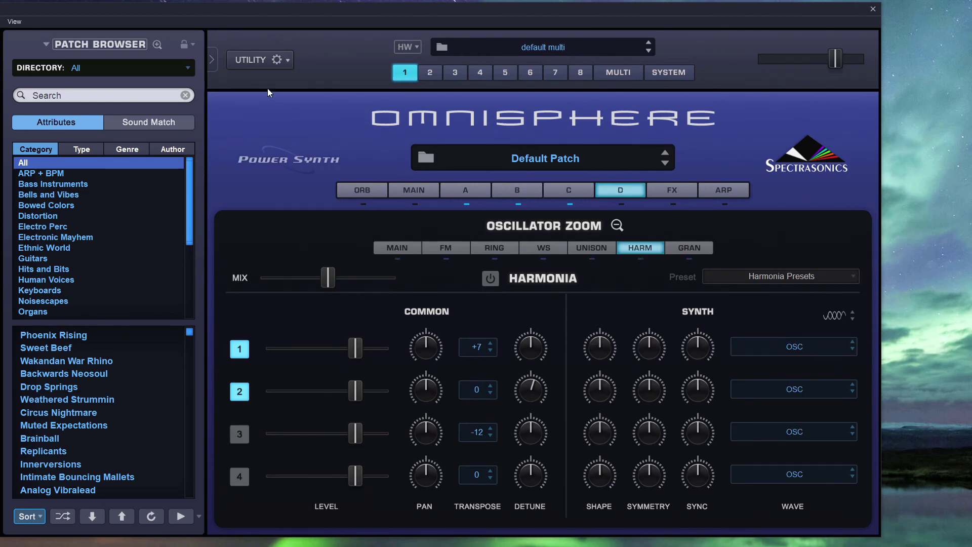
click(273, 60)
click(294, 235)
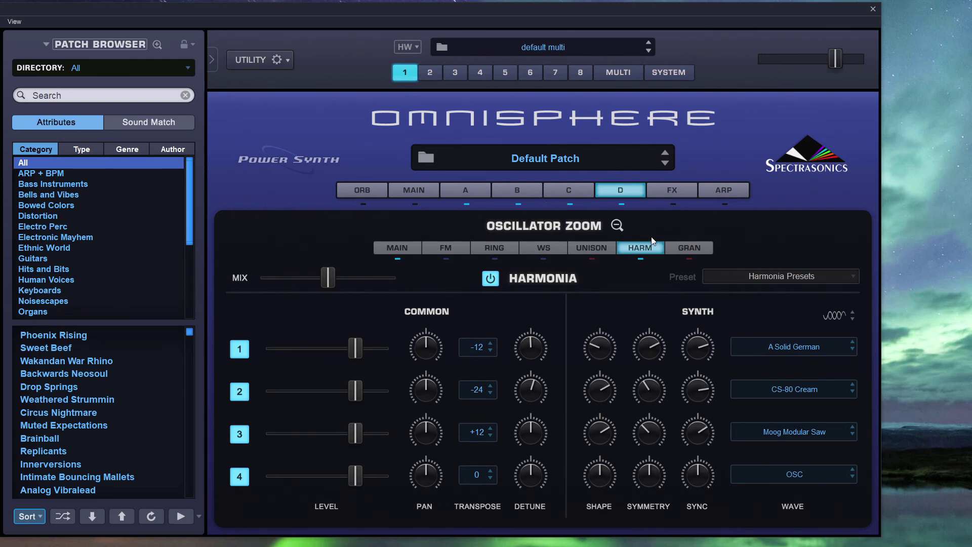
Step: Go back to layer A and look through its Chordal Harmonia presets
click(472, 195)
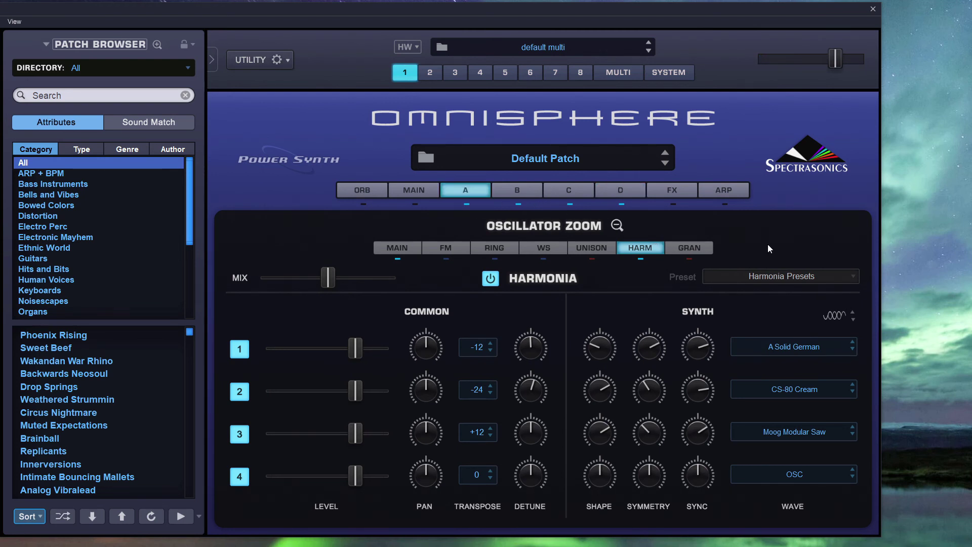
click(814, 282)
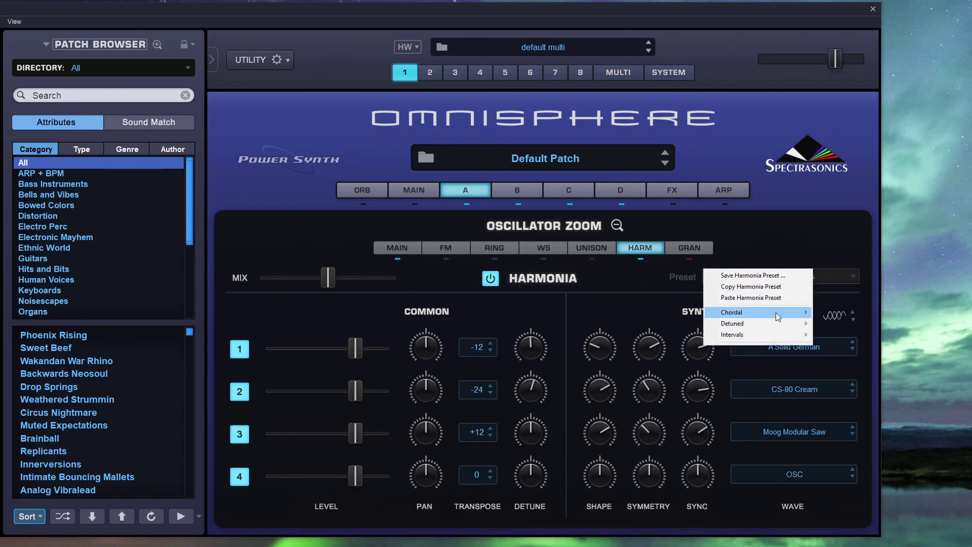
mouse_move(777, 315)
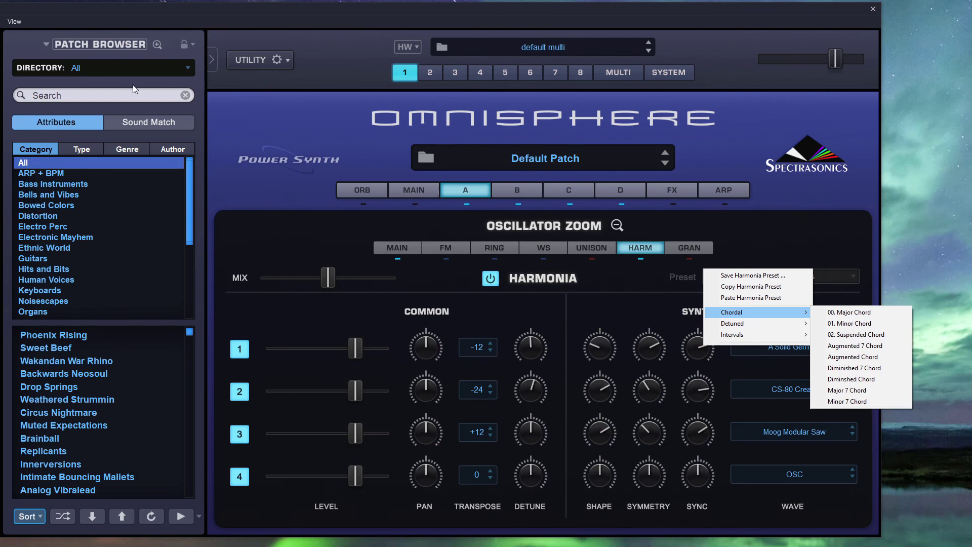
Step: Load the patch "Synth - Bass or Lead" from the Biodiode user directory
click(138, 70)
mouse_move(151, 229)
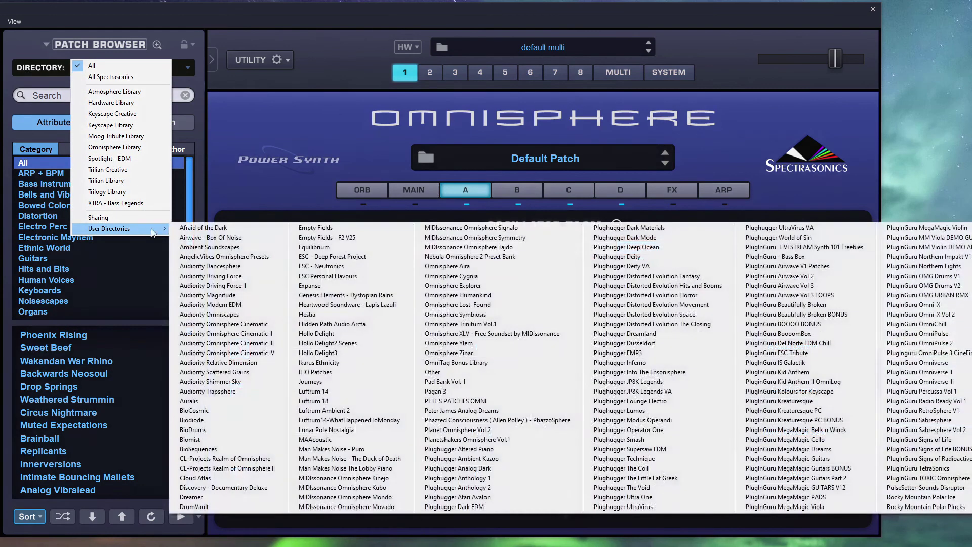
click(208, 421)
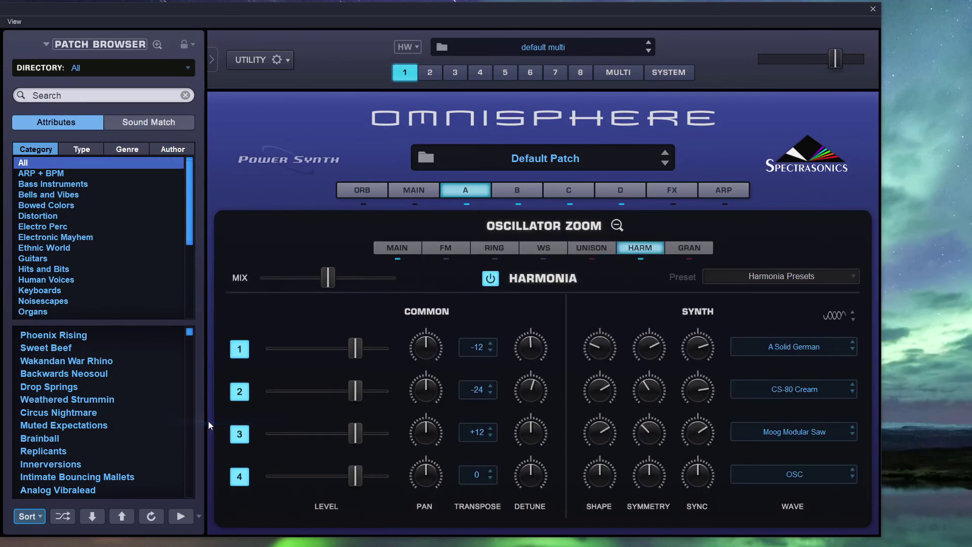
scroll(145, 406, down, 10)
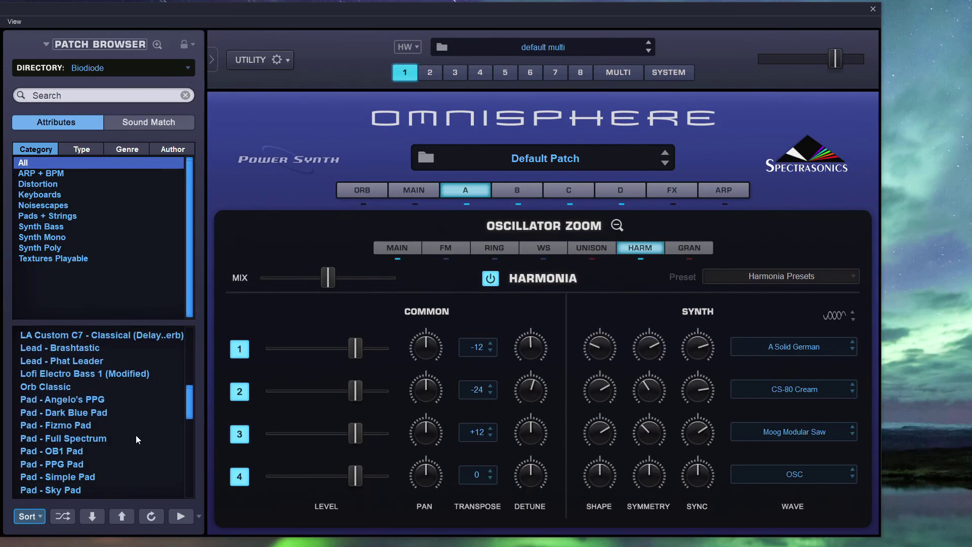
scroll(127, 443, down, 4)
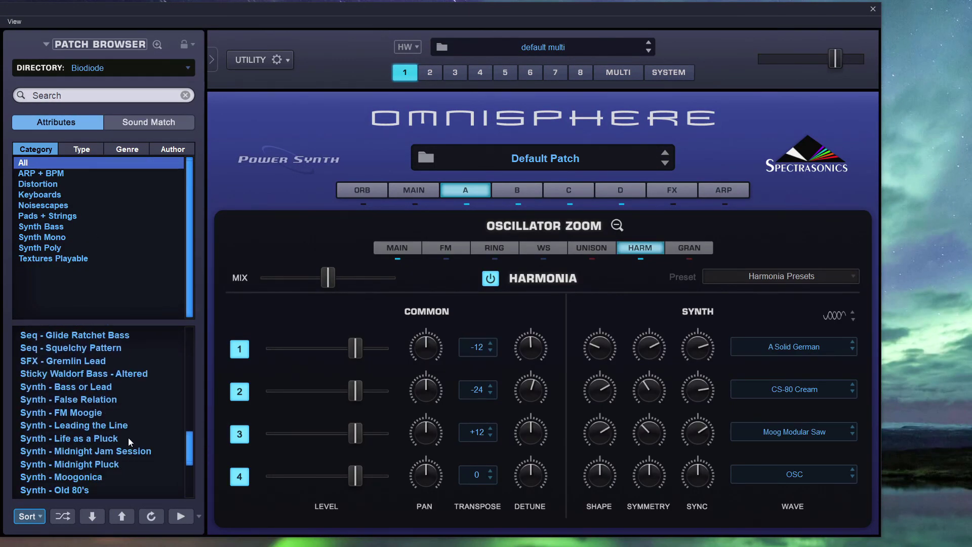
click(113, 388)
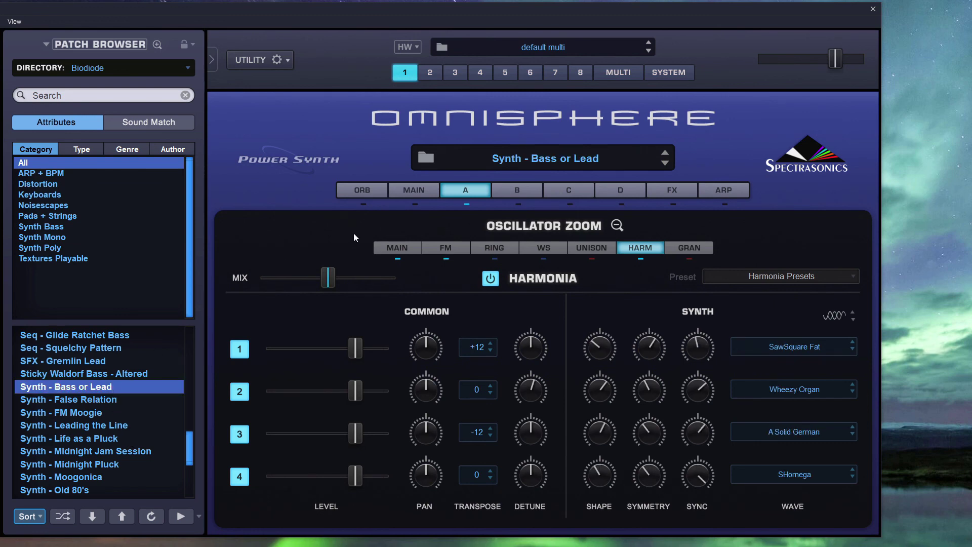
Step: Leave the oscillator zoom, try adding layers B, C and D to the patch, and return to layer A alone
click(618, 227)
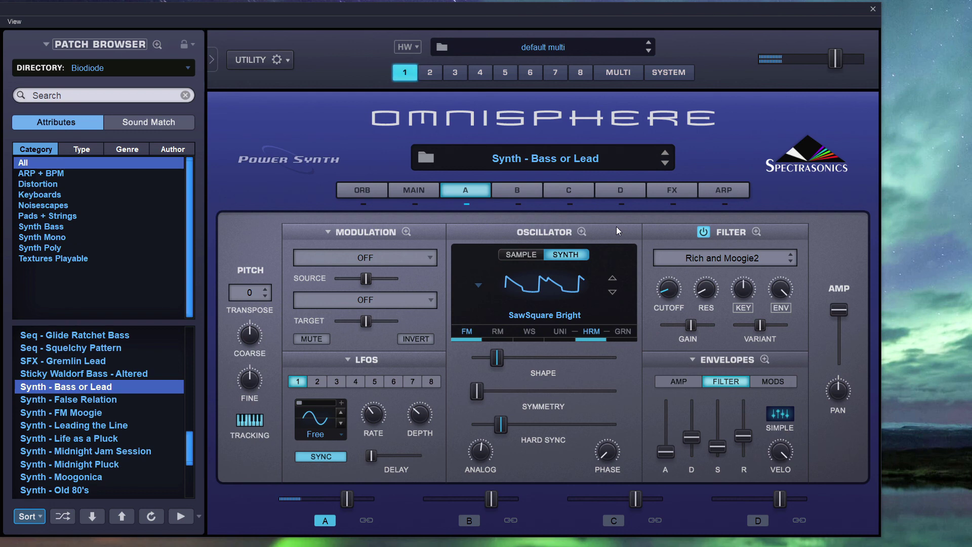
click(521, 195)
click(569, 202)
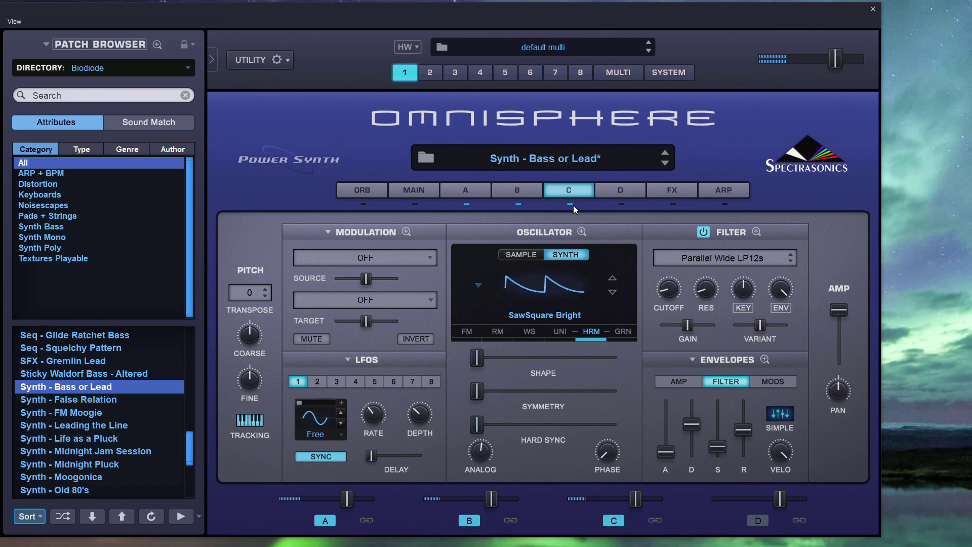
click(628, 204)
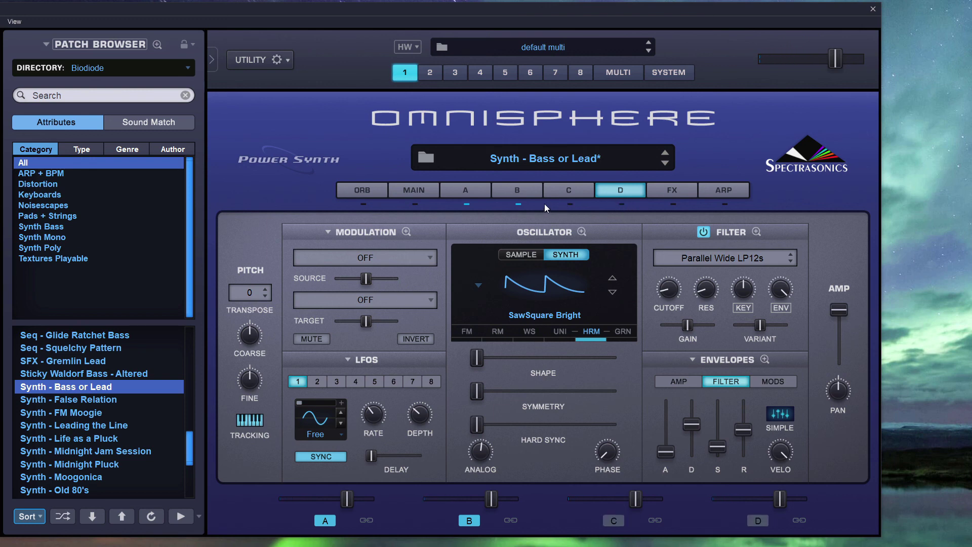
click(482, 194)
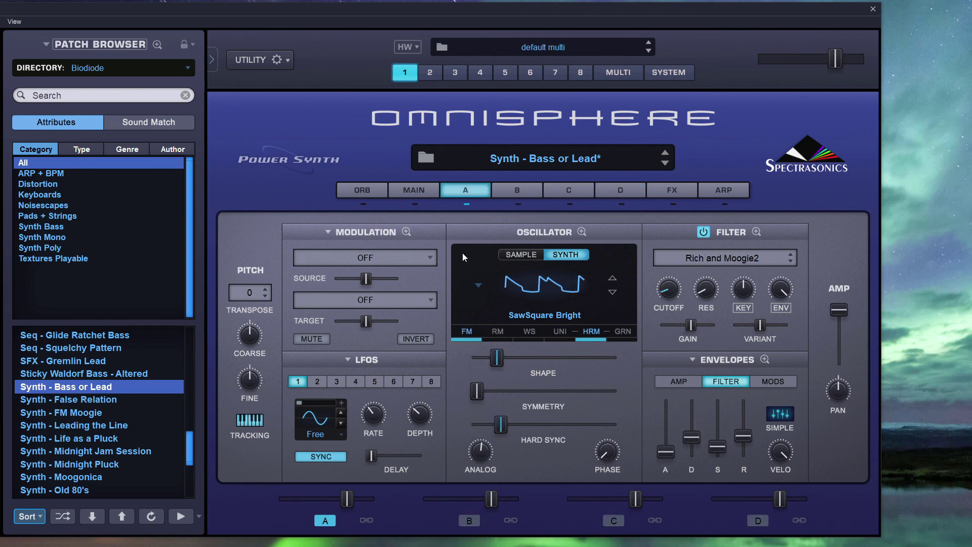
Step: Examine layer A's modulation matrix routings and its Harmonia mix and voice settings, and return to the layer's main page
click(406, 232)
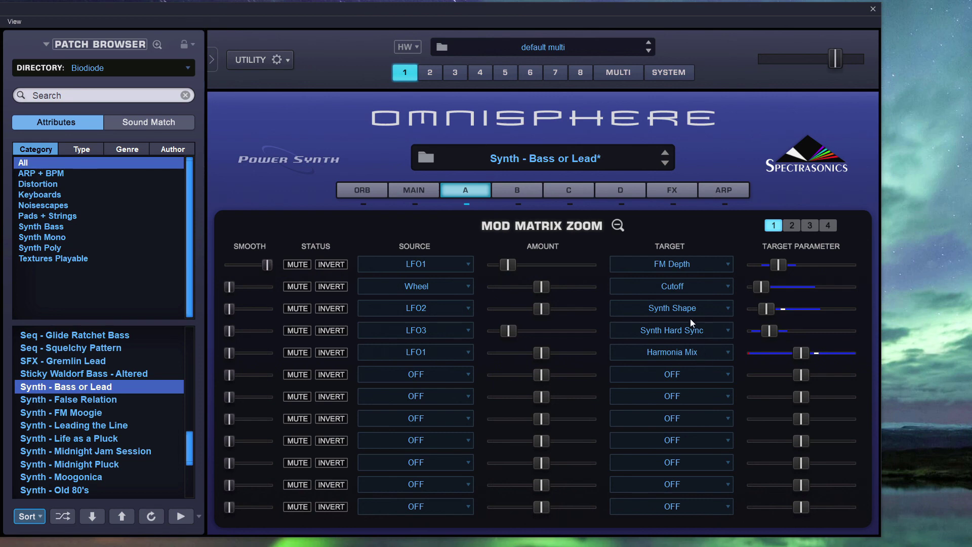
click(616, 225)
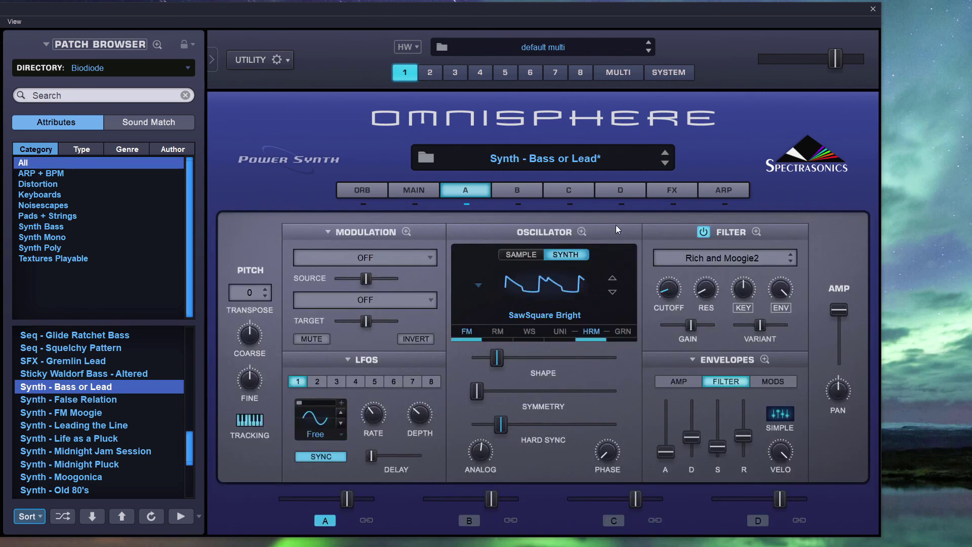
click(593, 332)
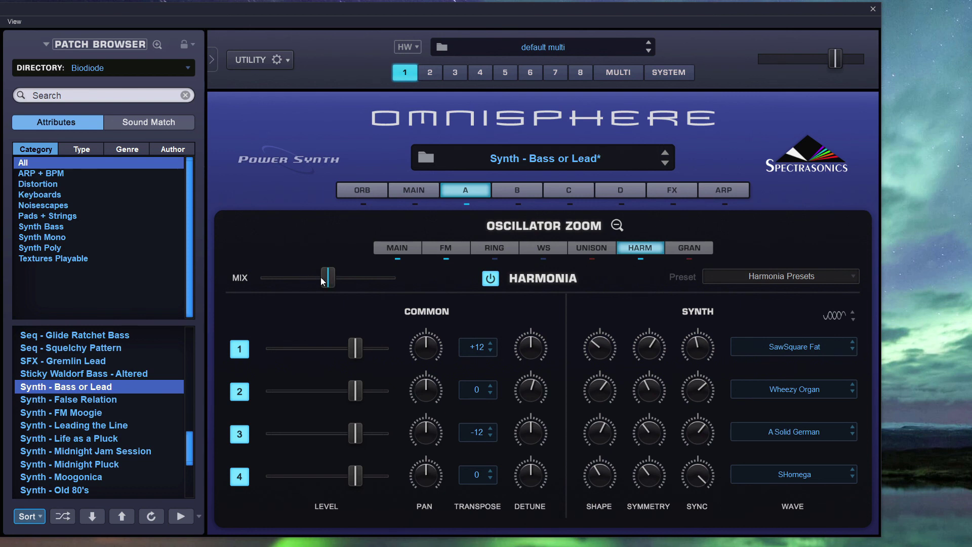
click(616, 227)
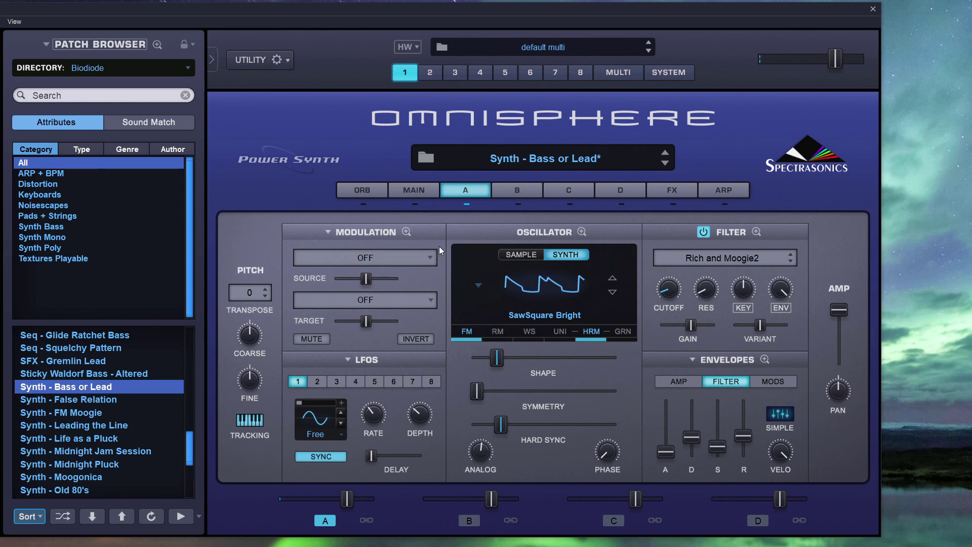